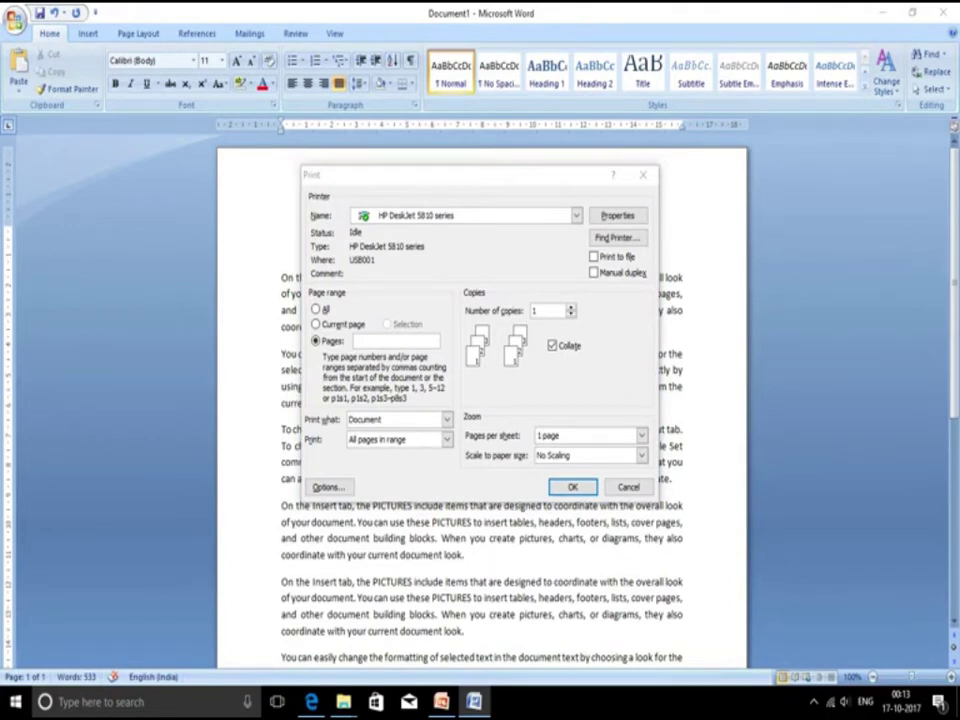
type("2")
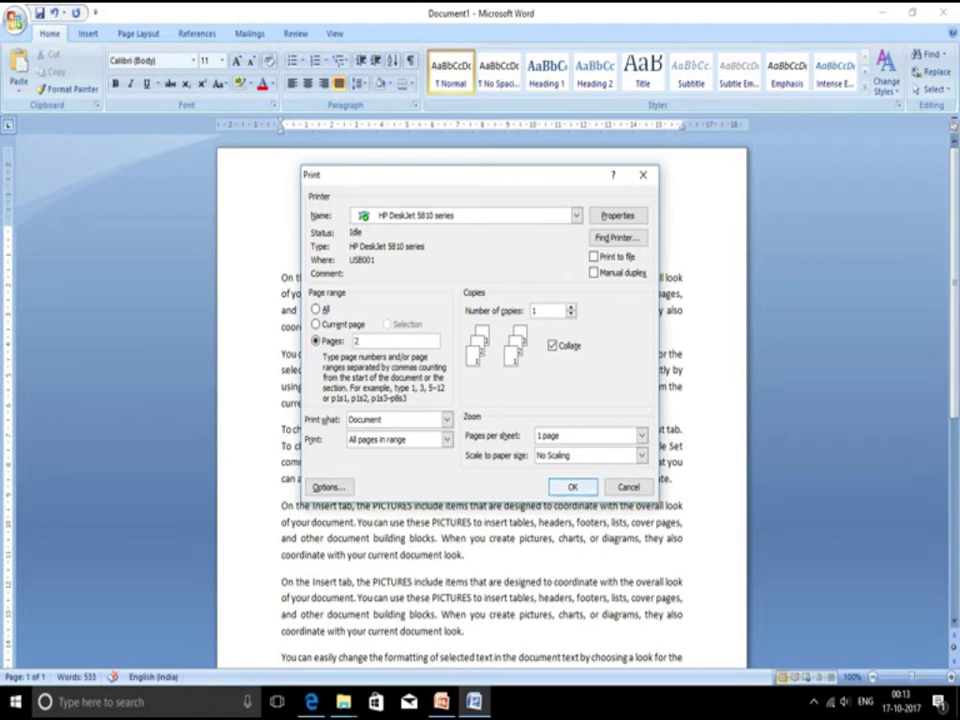
key("BackSpace")
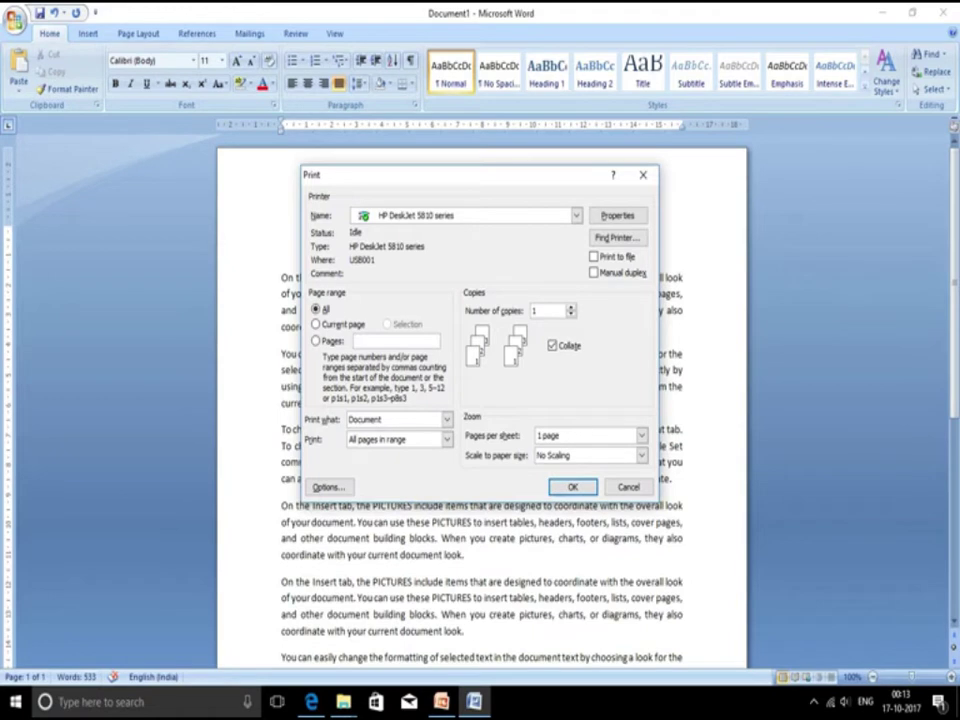
left_click(316, 341)
type("1-5")
key("BackSpace")
key("BackSpace")
key("BackSpace")
key("Down")
key("Down")
type("5")
type(",7,9")
left_click(316, 309)
left_click(316, 324)
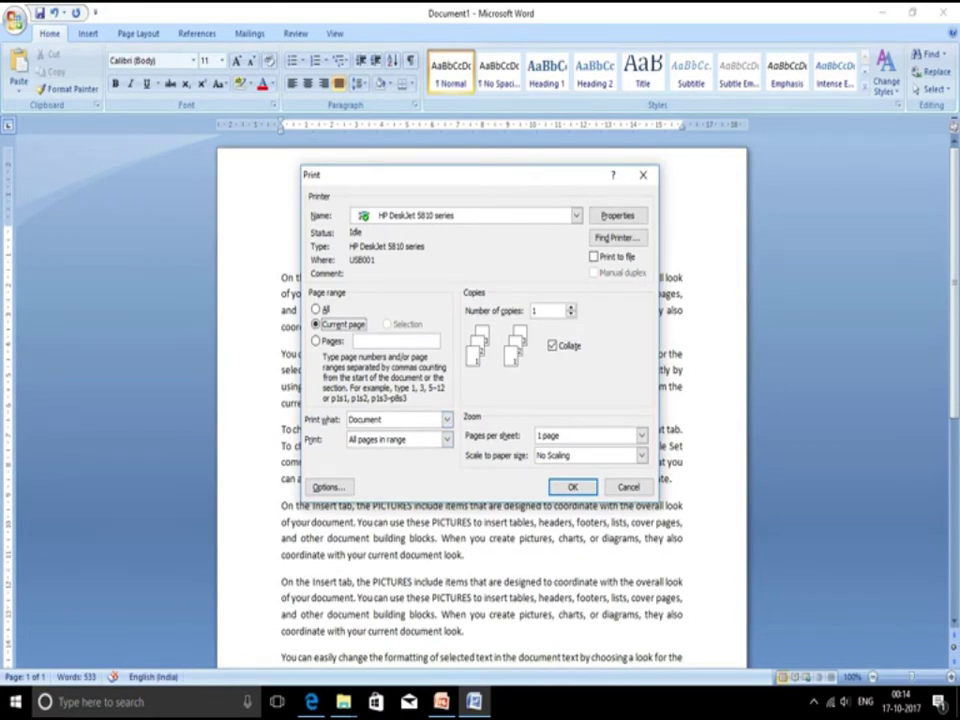
left_click(316, 341)
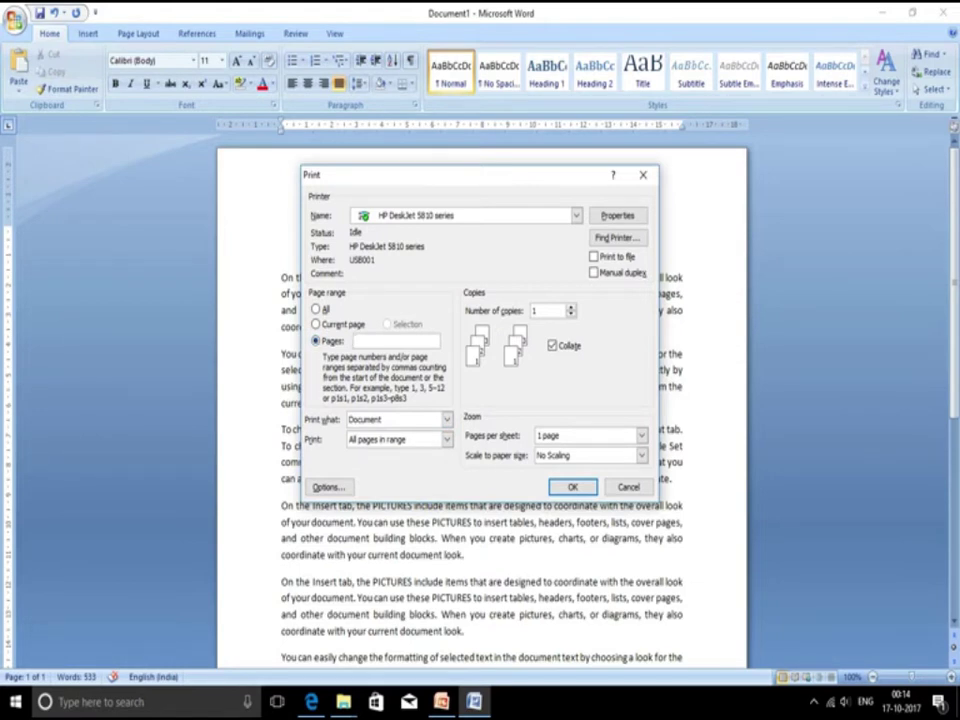
key("Tab")
type("2")
Close the print settings and left-align the first four paragraphs.
left_click(643, 175)
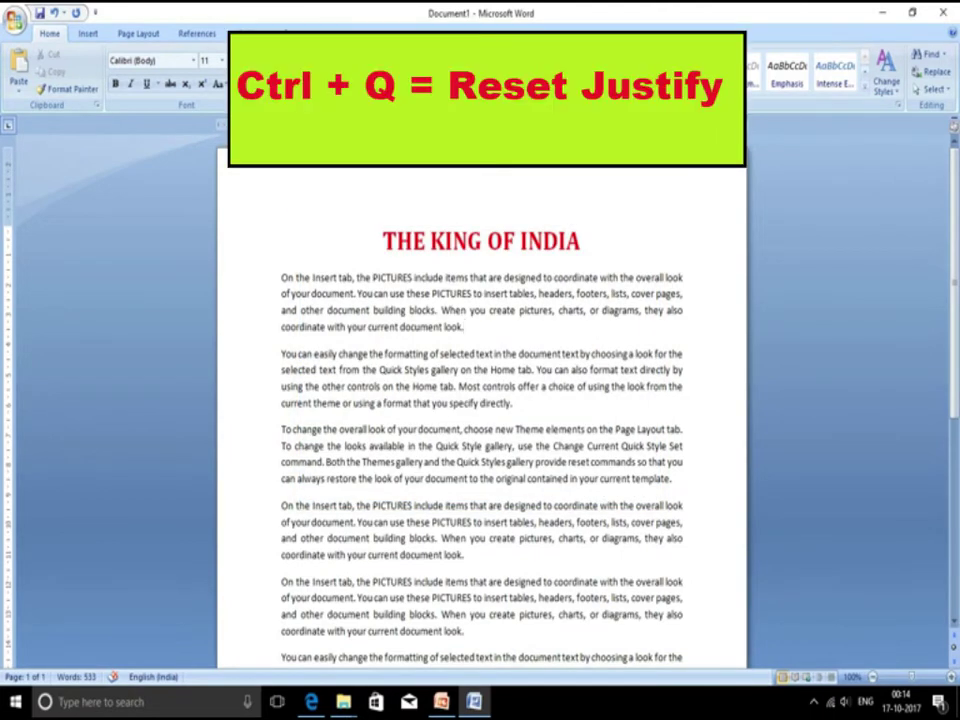
left_click_drag(281, 277, 470, 560)
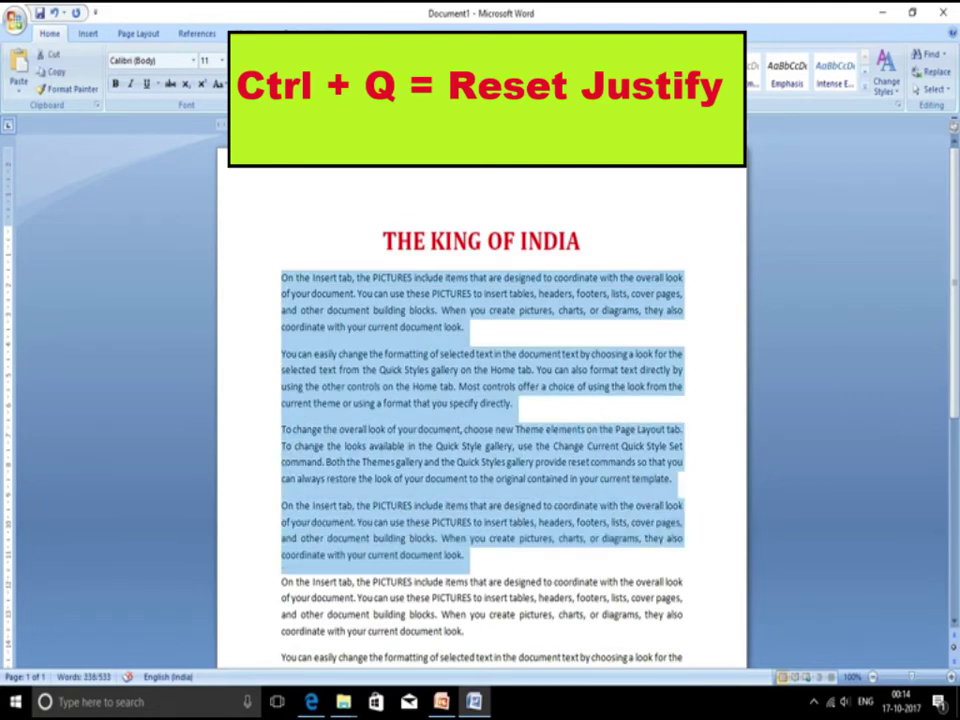
key("ctrl+q")
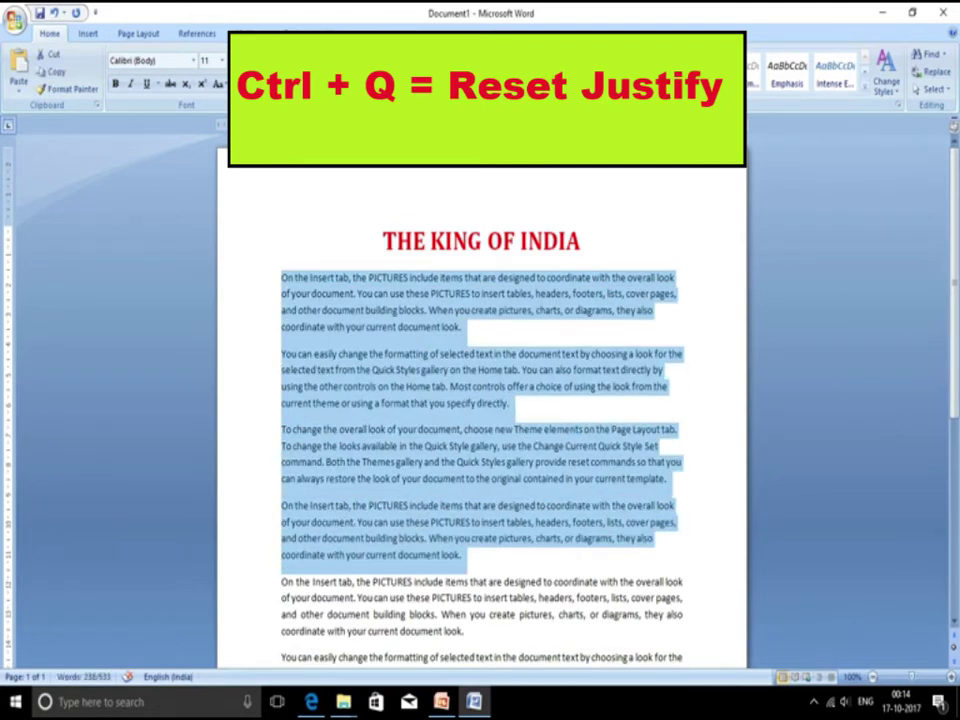
left_click(462, 554)
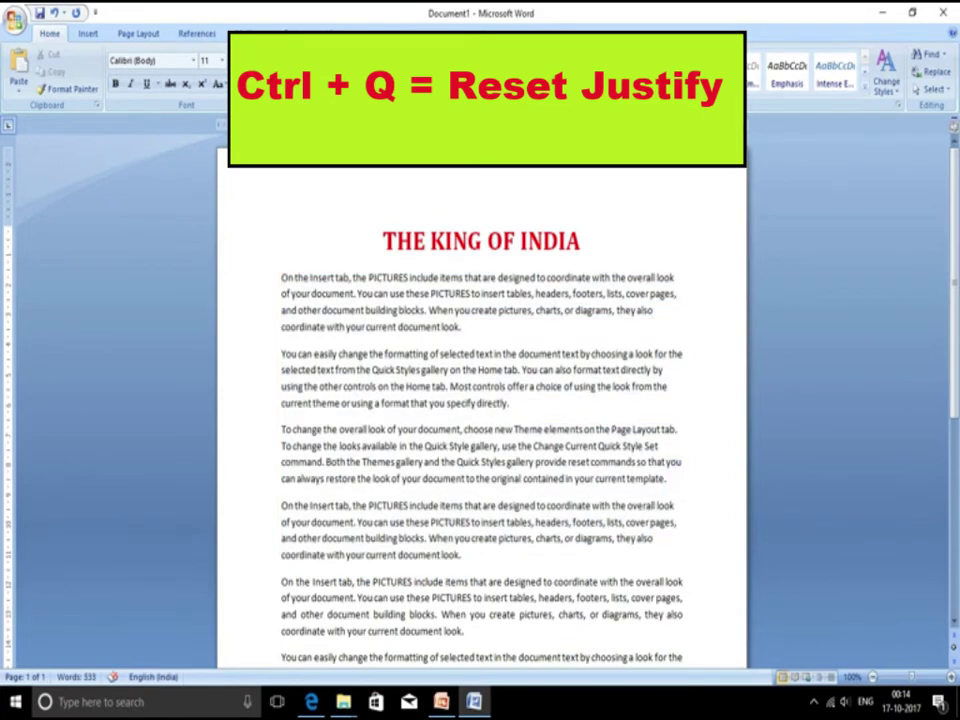
Select text across paragraphs 1–5 in several passes, then deselect it.
scroll(480, 400, "down", 4)
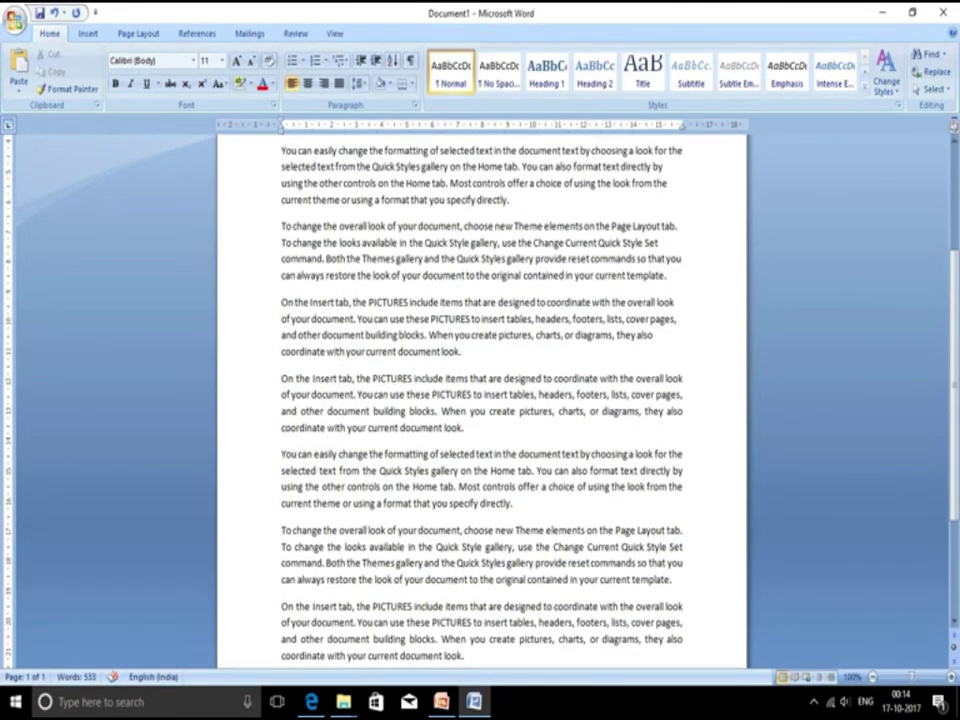
left_click_drag(665, 378, 673, 580)
scroll(480, 400, "up", 3)
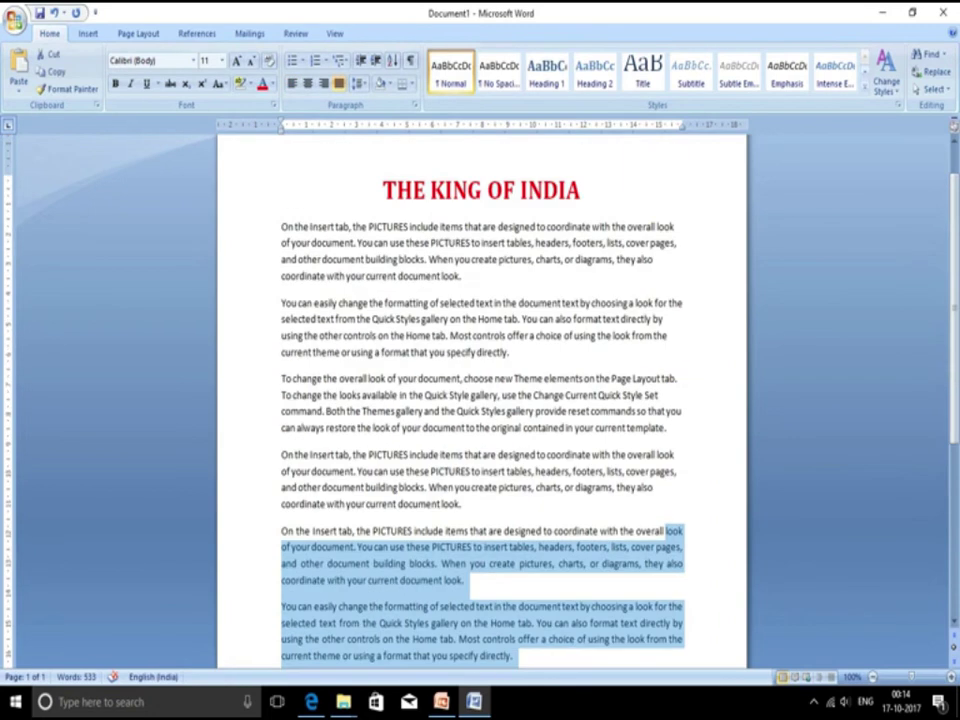
left_click_drag(673, 227, 667, 428)
left_click_drag(665, 530, 673, 656)
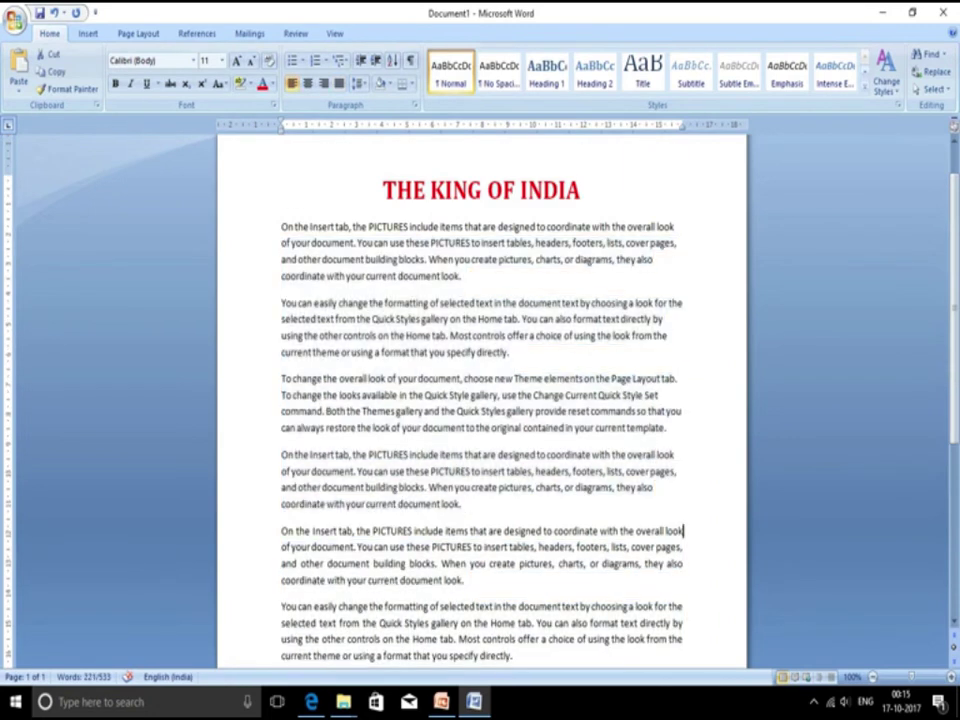
scroll(480, 400, "up", 5)
left_click_drag(675, 277, 675, 555)
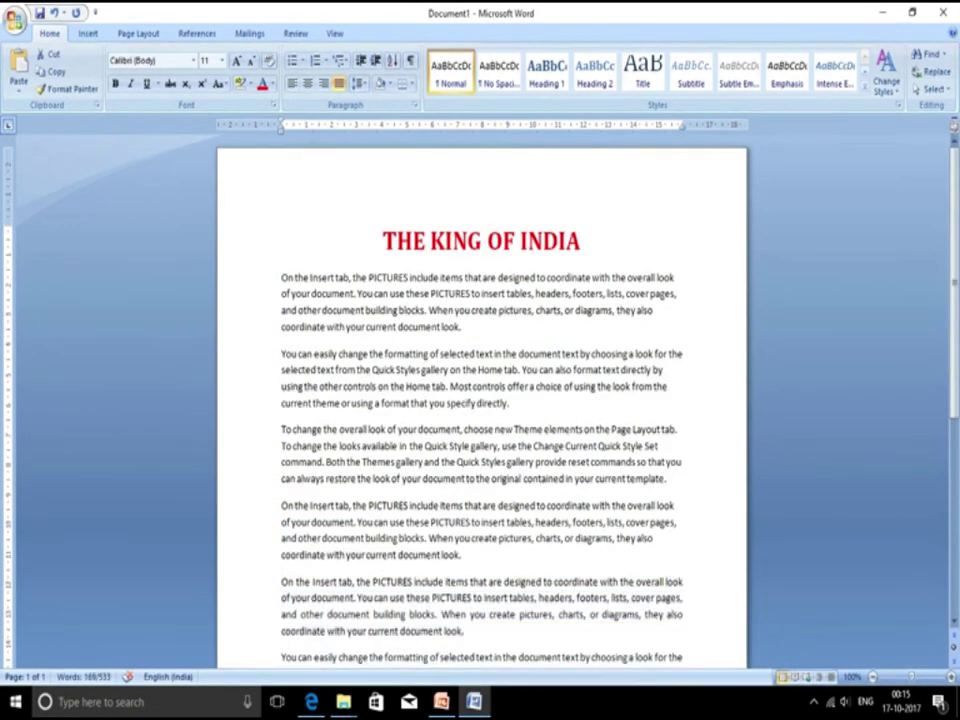
left_click(685, 581)
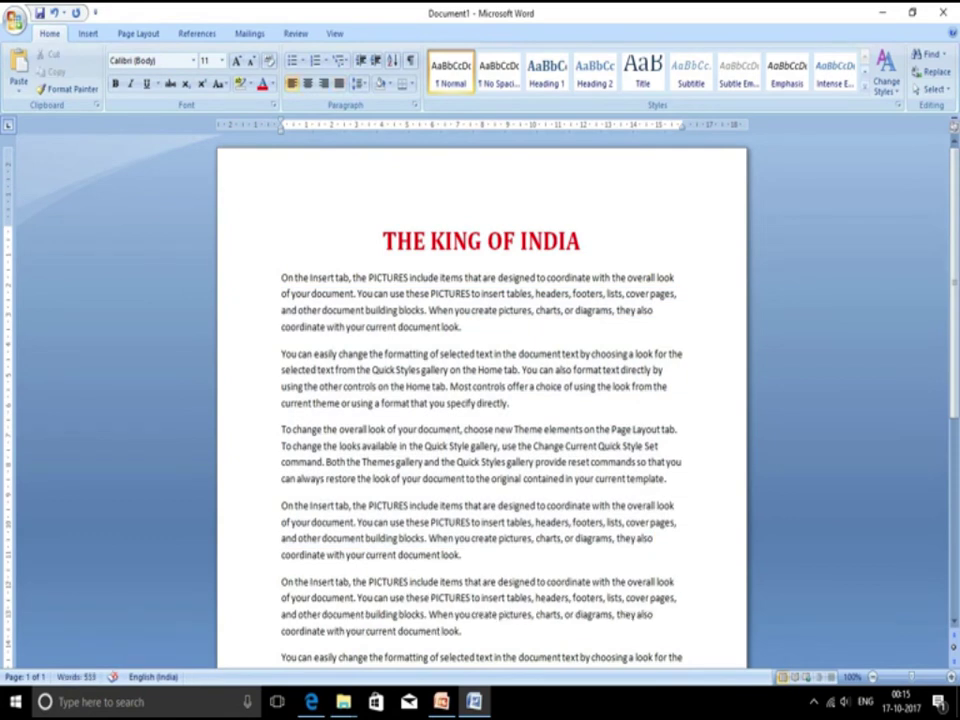
Justify the first four paragraphs again.
left_click(262, 554)
left_click_drag(262, 554, 262, 277)
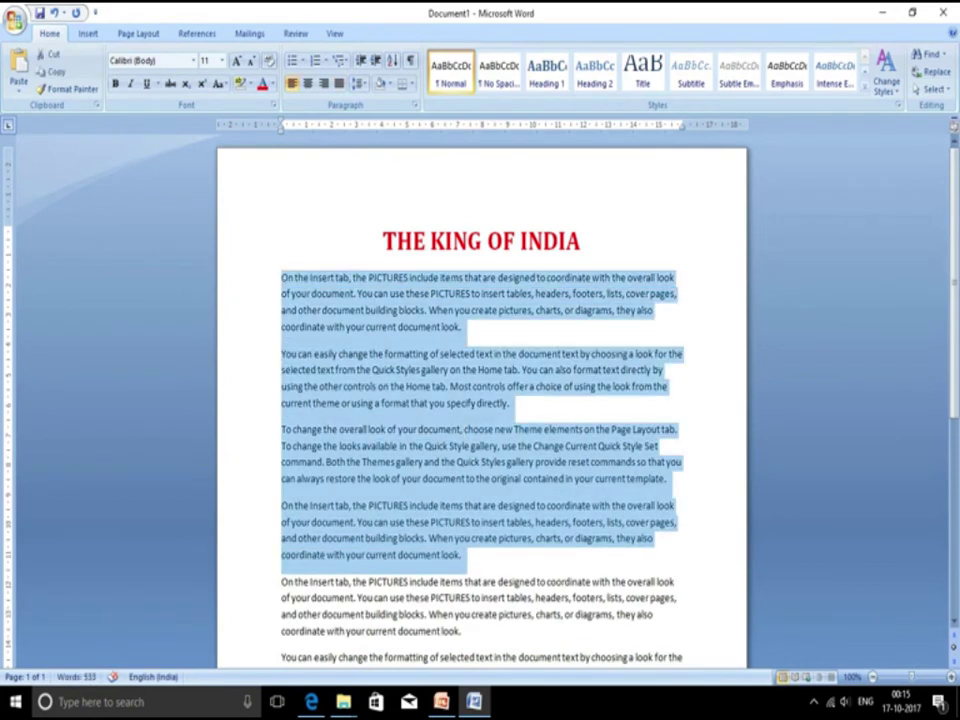
key("ctrl+j")
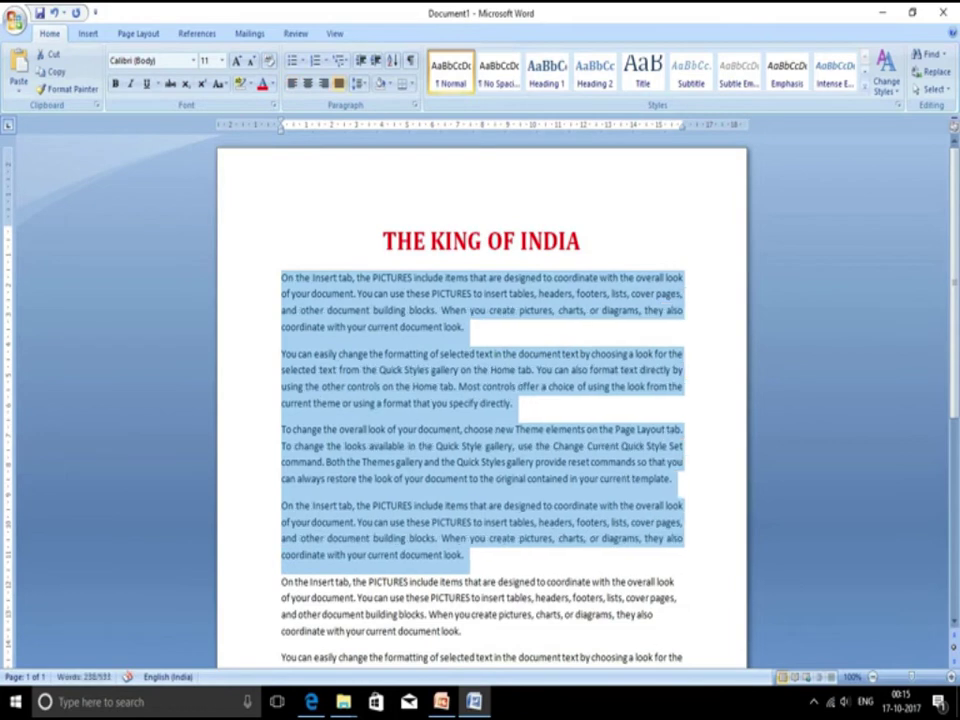
left_click(619, 581)
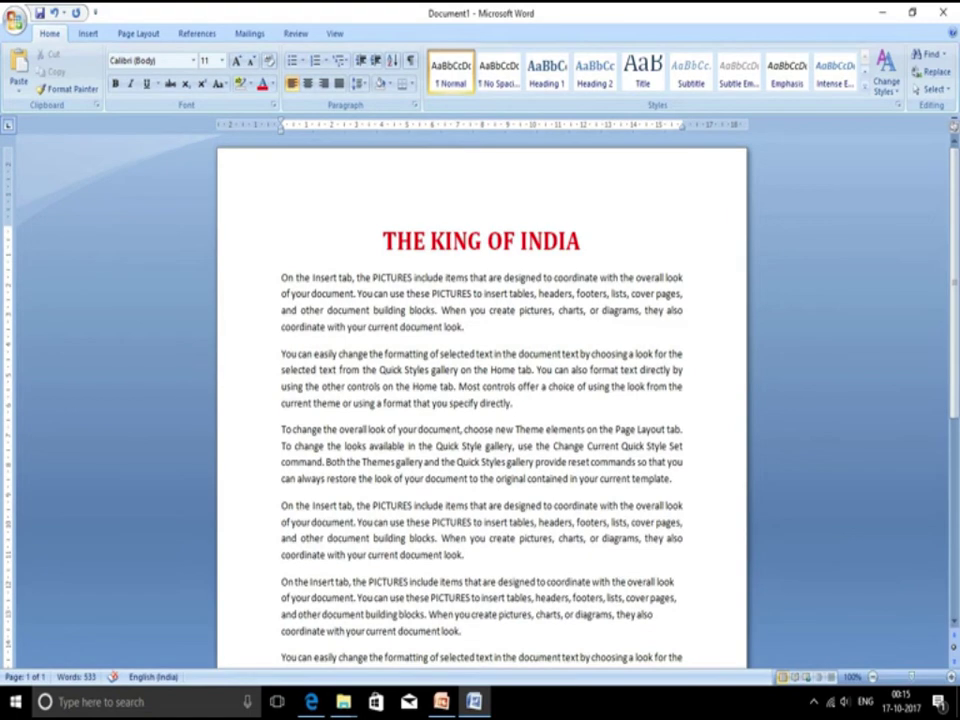
Align the title THE KING OF INDIA right, then left, then back to centre.
left_click_drag(592, 240, 383, 240)
key("ctrl+r")
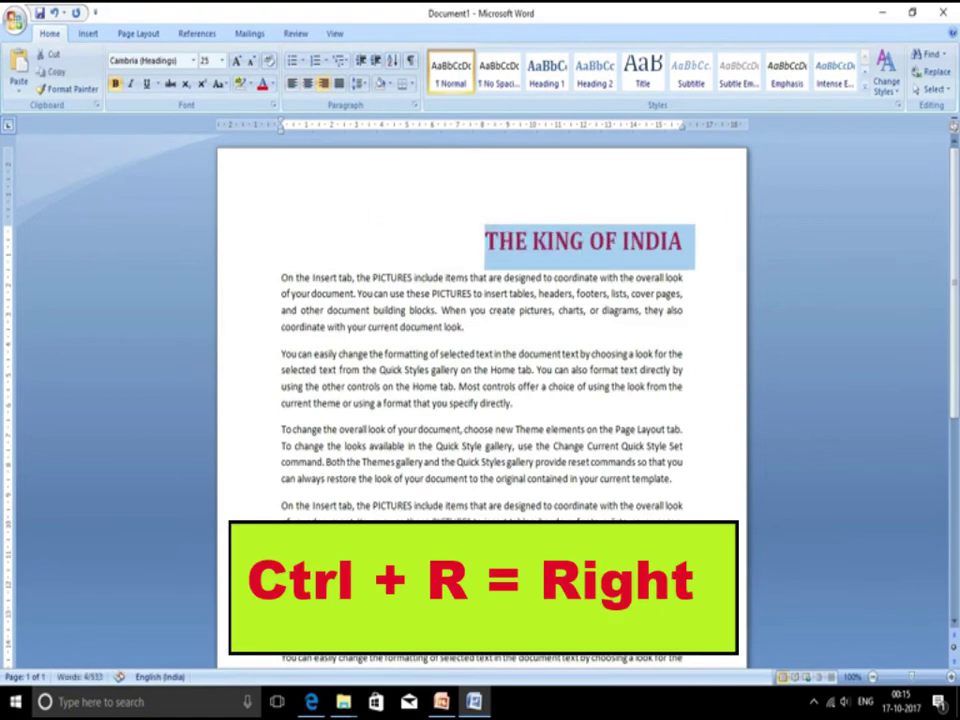
key("ctrl+l")
key("ctrl+e")
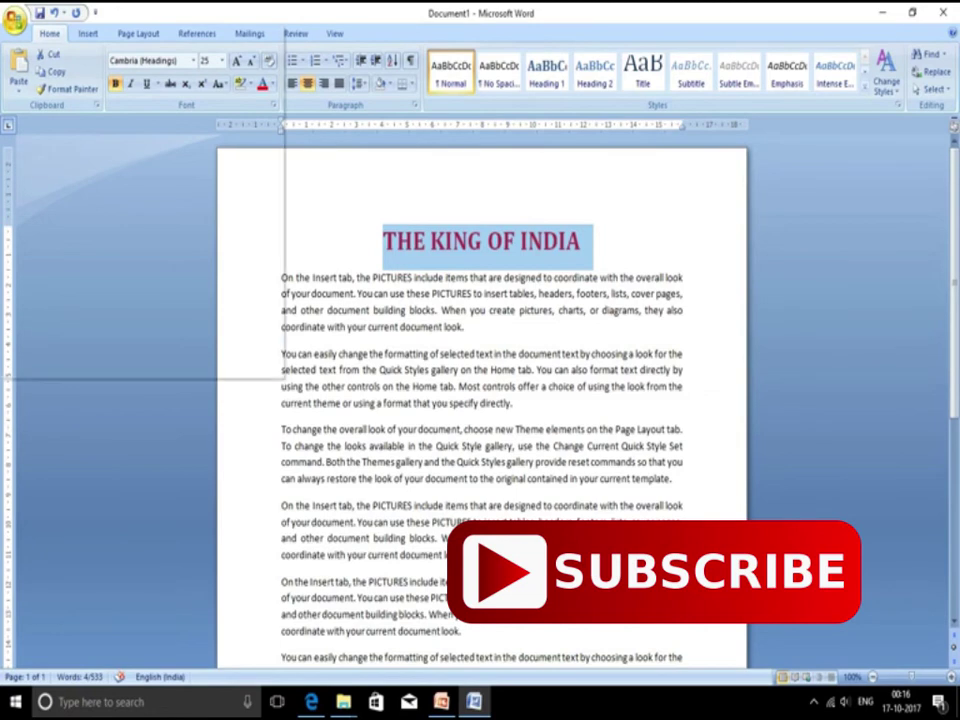
left_click(14, 20)
mouse_move(45, 160)
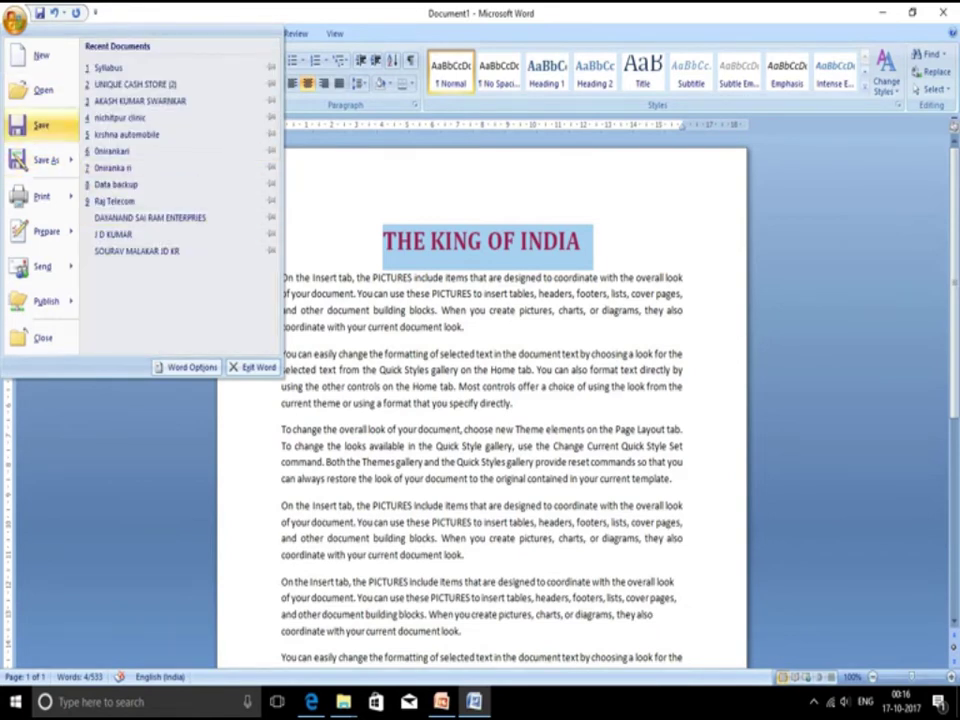
left_click(40, 125)
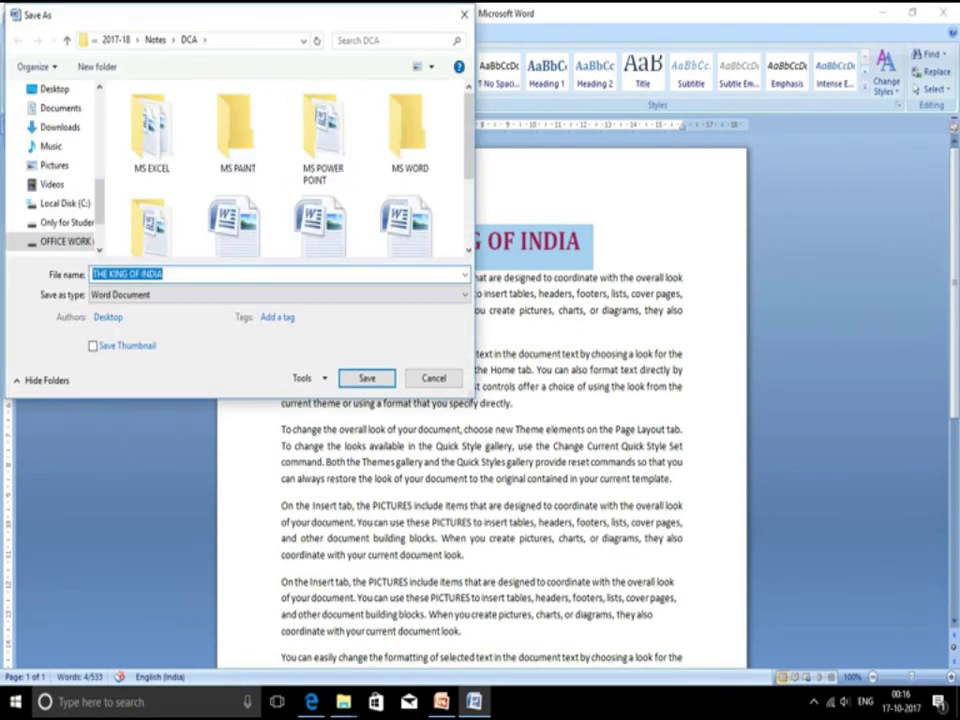
key("Return")
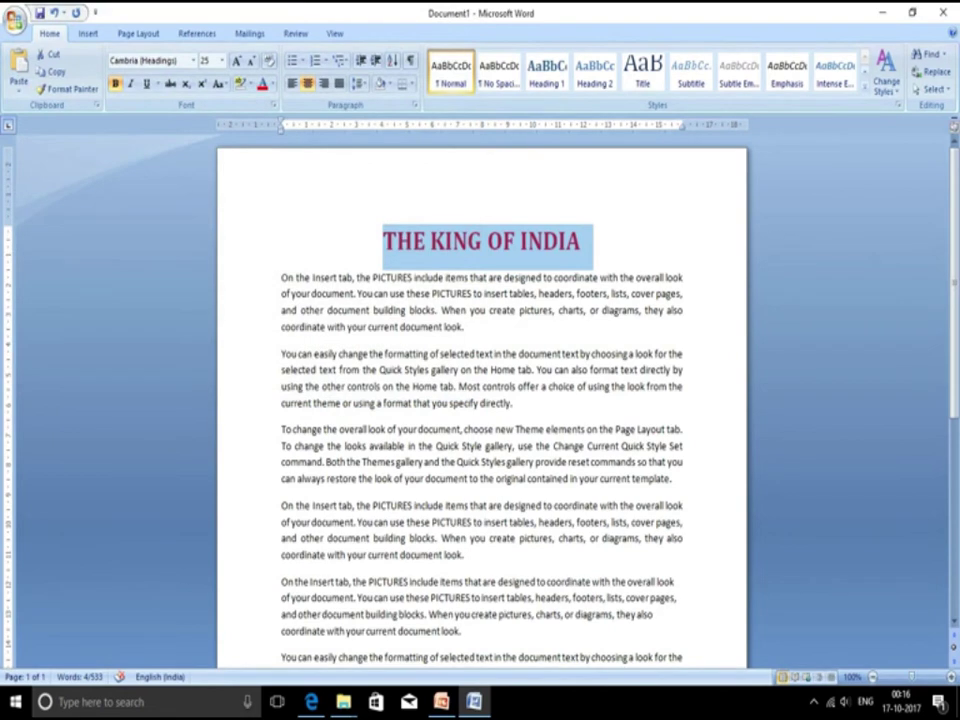
left_click(15, 20)
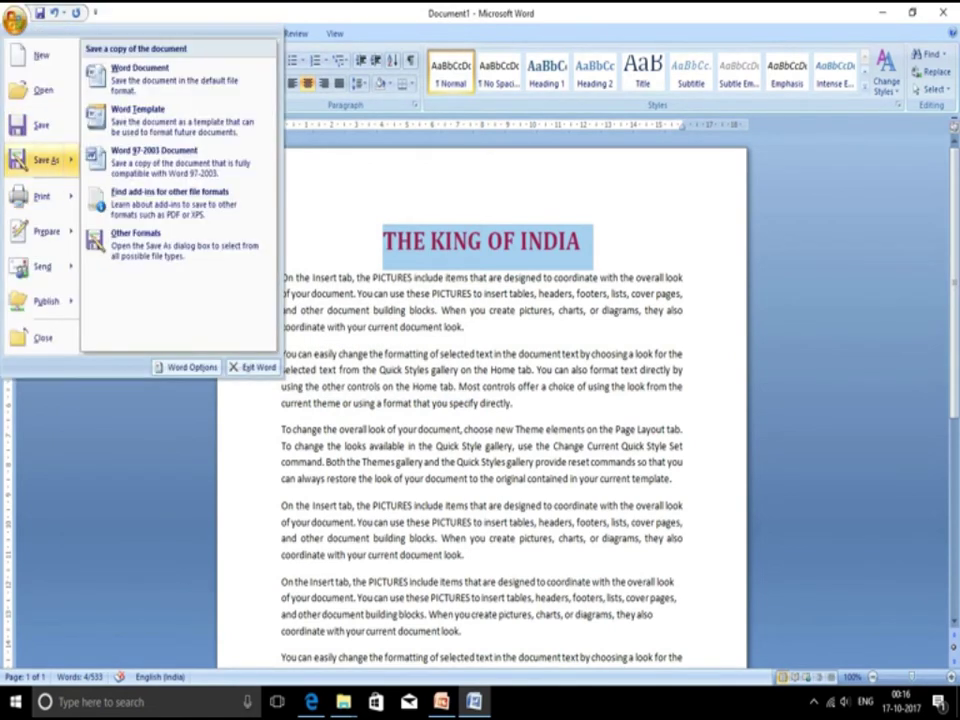
left_click(45, 160)
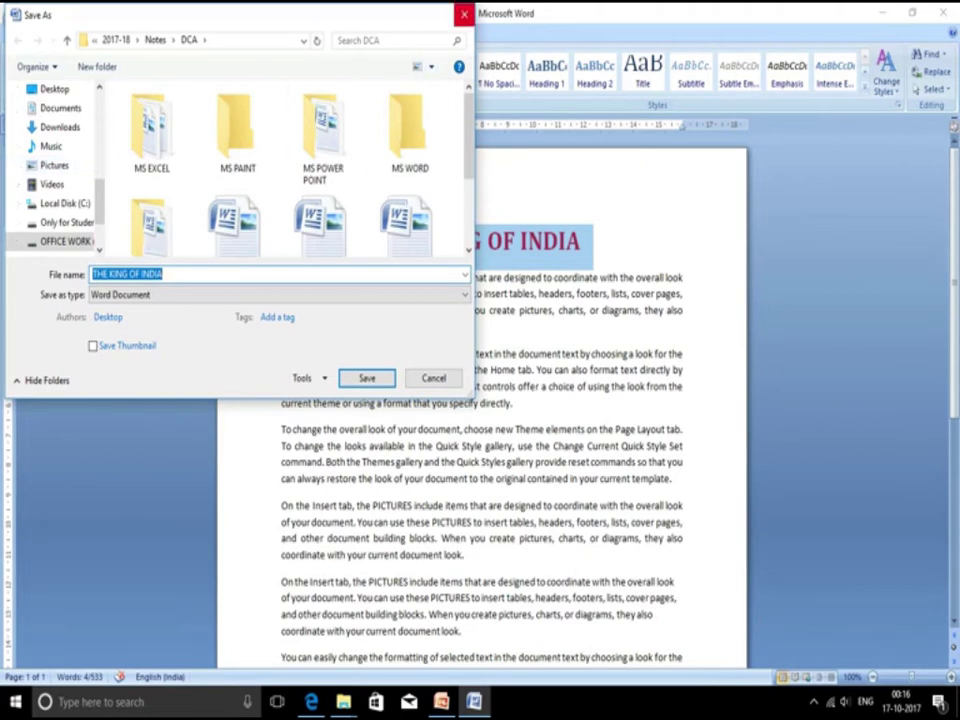
key("Escape")
left_click(513, 403)
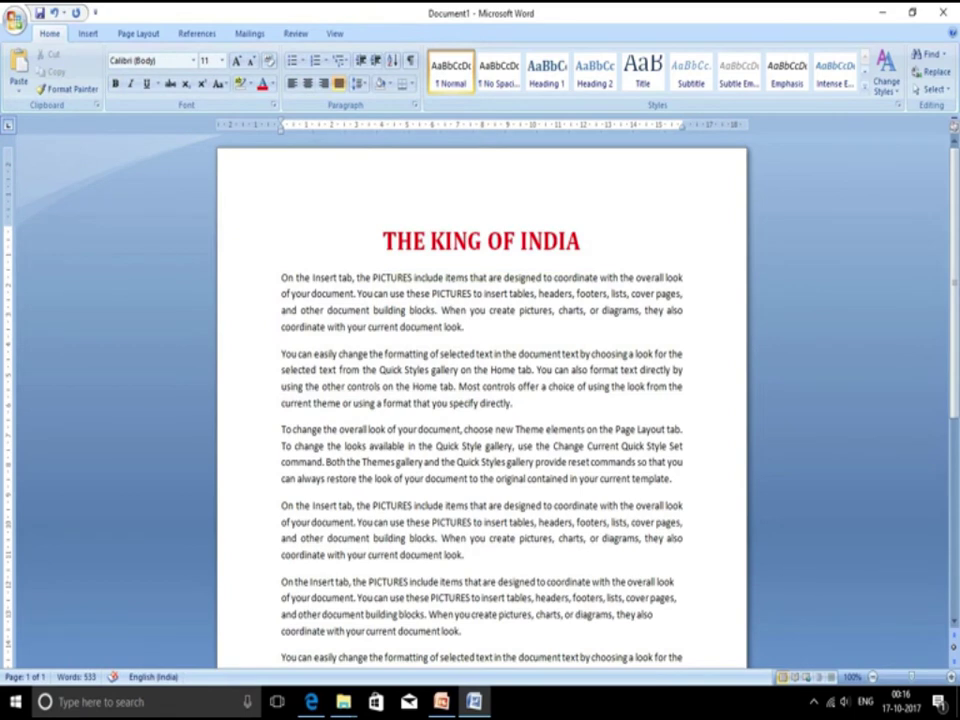
Start Save As and browse through folders, ending back on the Desktop.
key("ctrl+s")
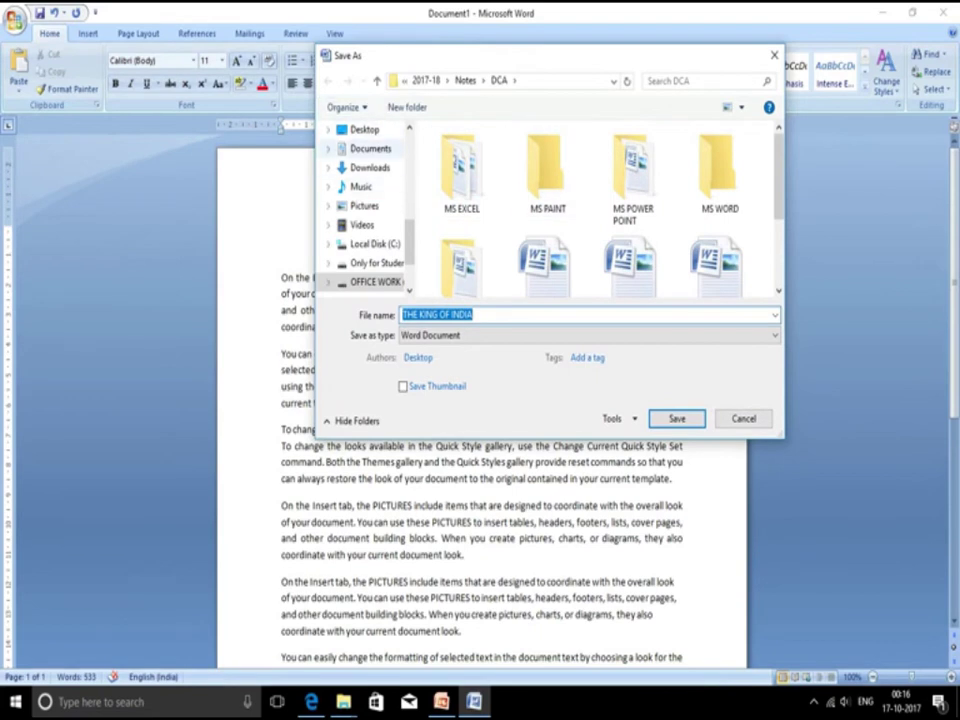
left_click(364, 129)
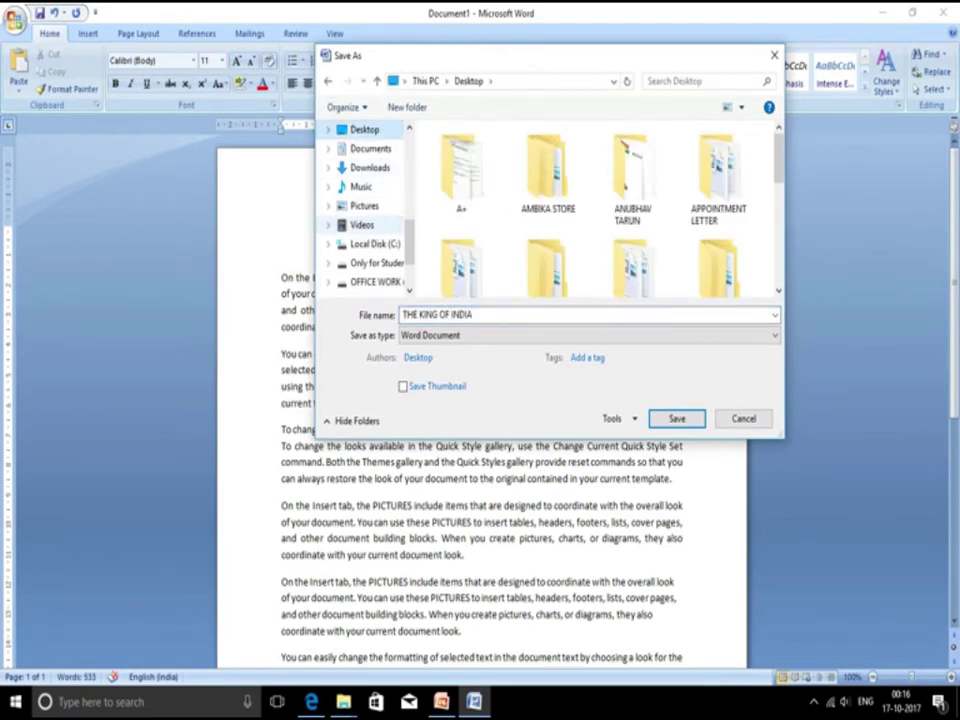
left_click(364, 205)
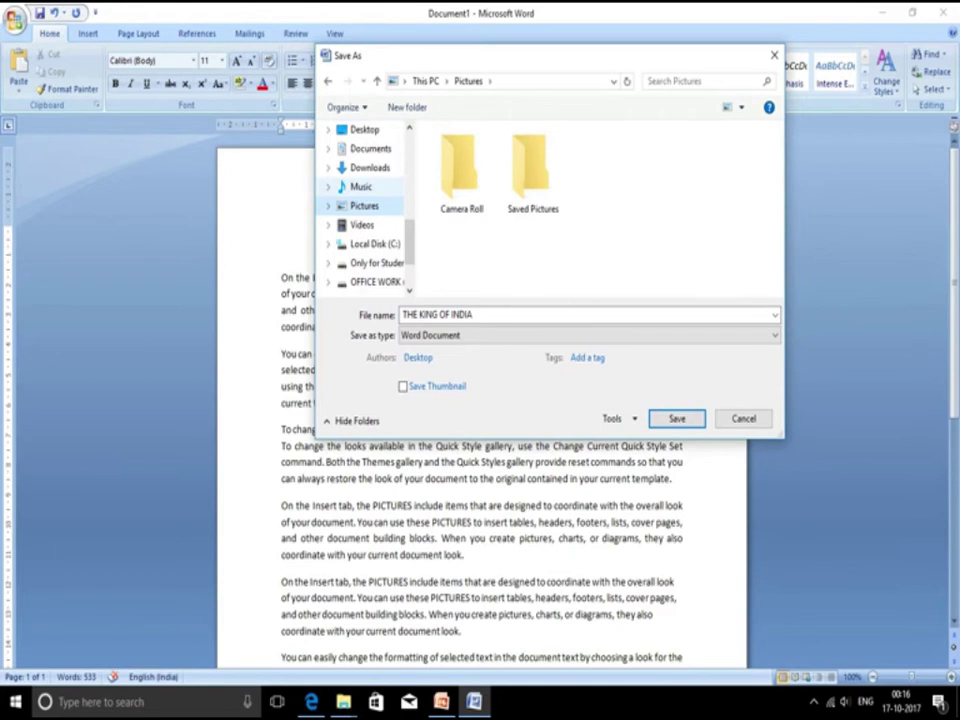
left_click(375, 243)
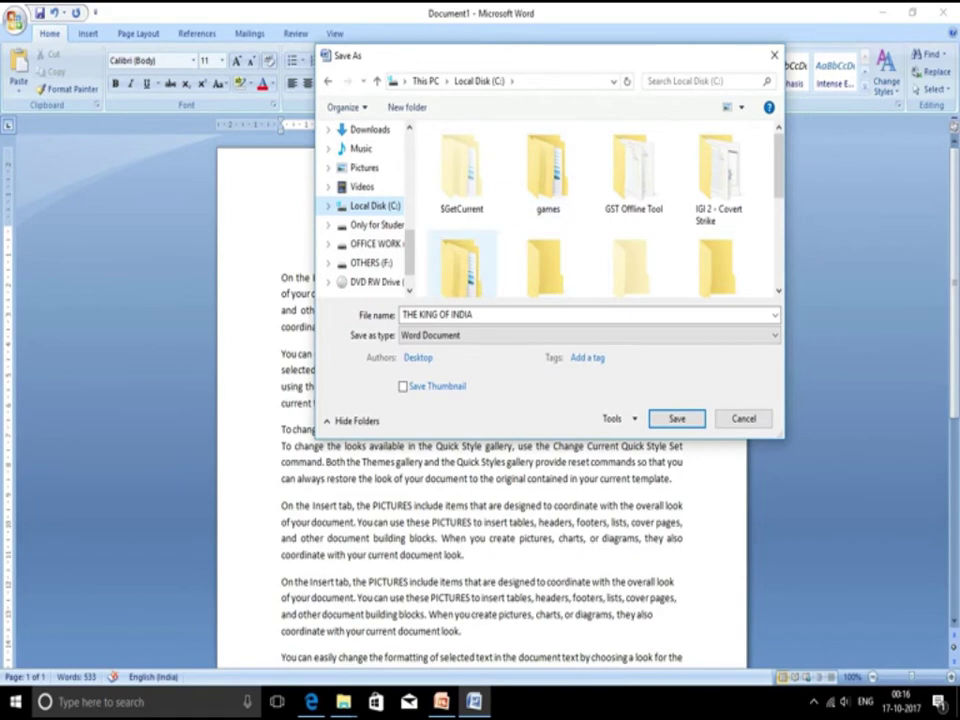
scroll(365, 205, "up", 2)
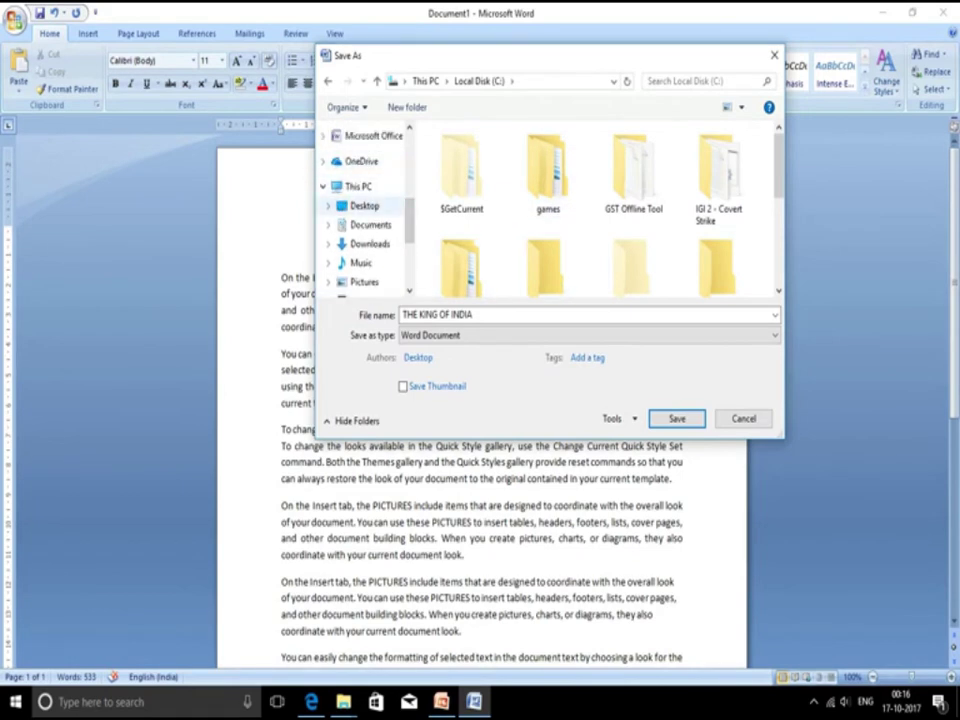
scroll(365, 210, "up", 2)
scroll(365, 230, "down", 1)
left_click(364, 244)
Save the document as 'SHORTCUT KEY'.
left_click(437, 314)
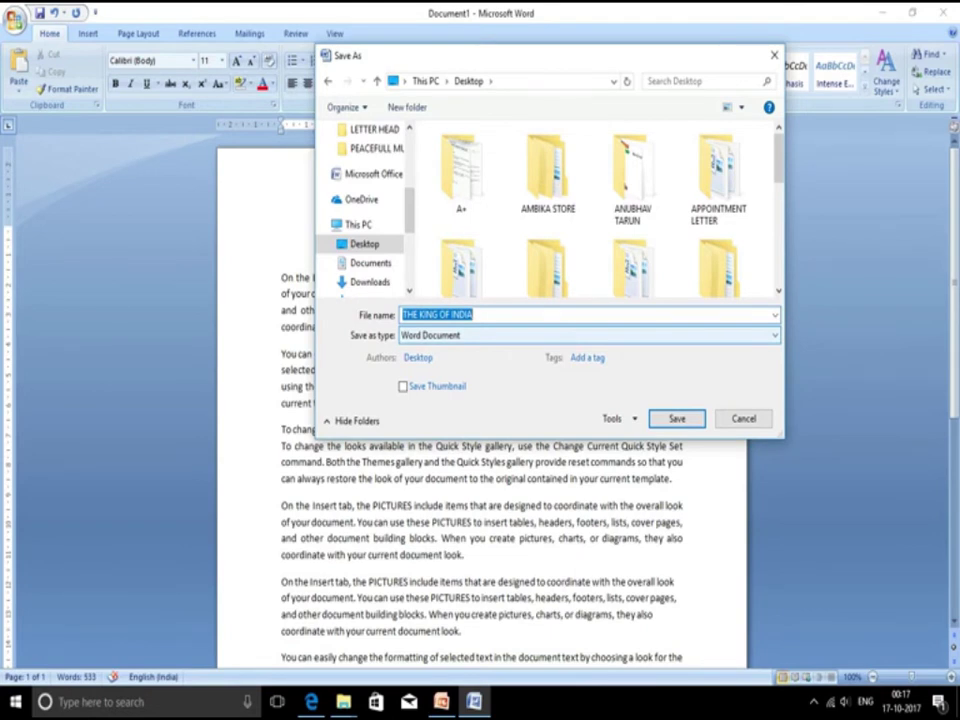
type("SHORTCUT KEY")
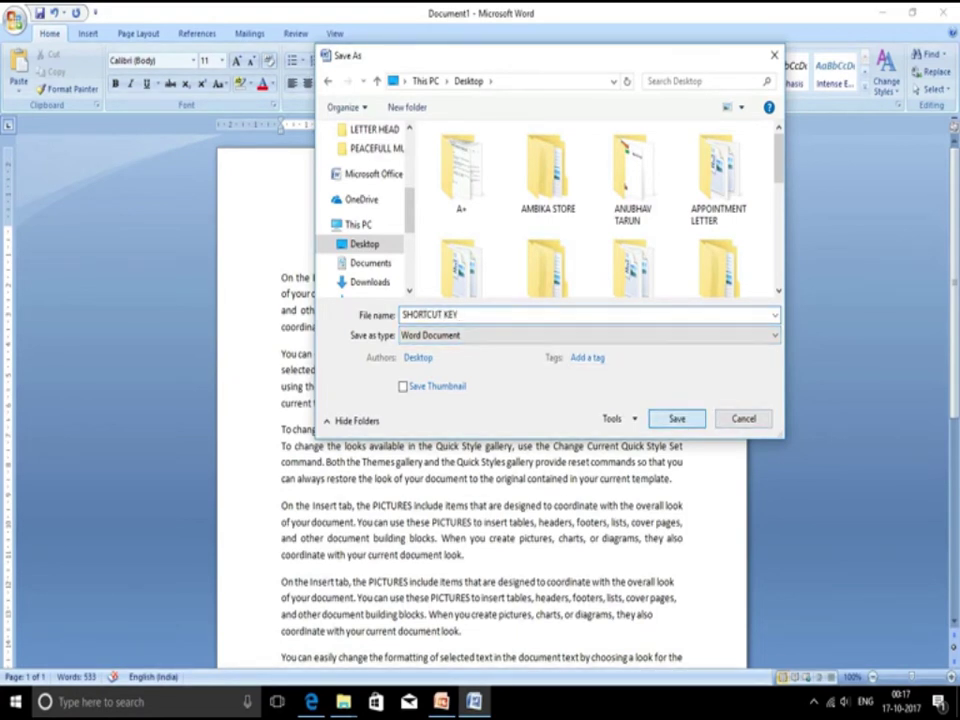
key("Return")
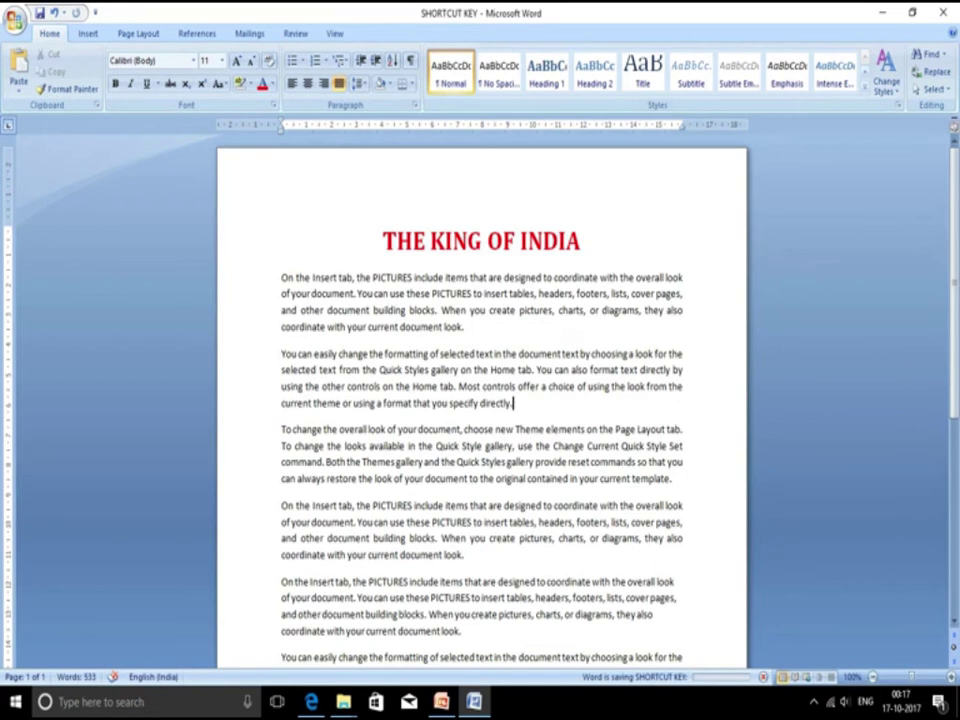
key("alt+F4")
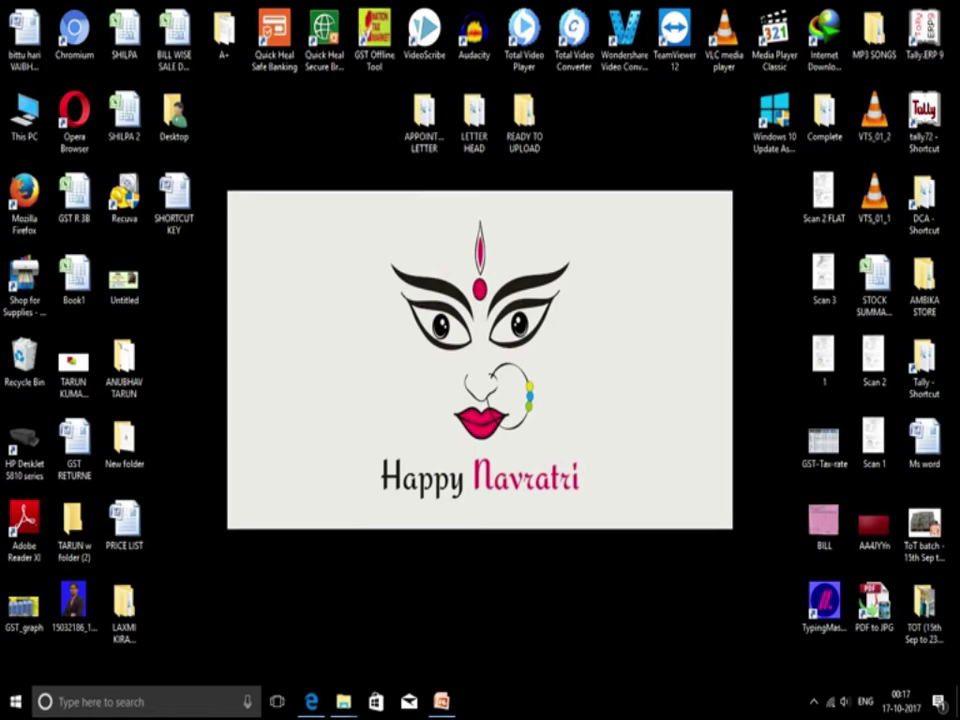
double_click(174, 200)
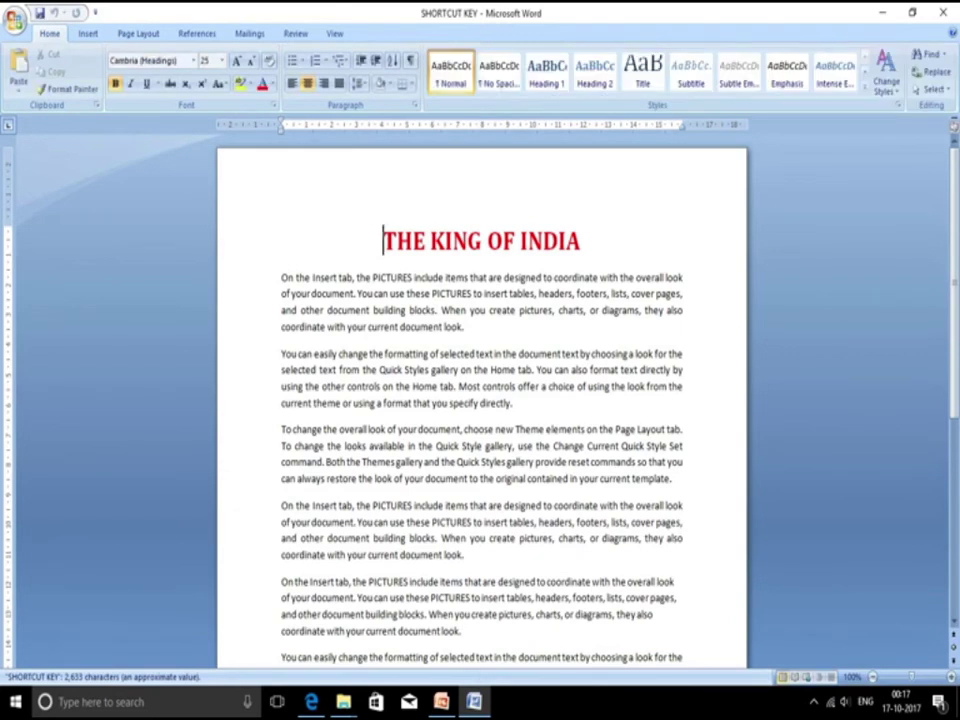
key("End")
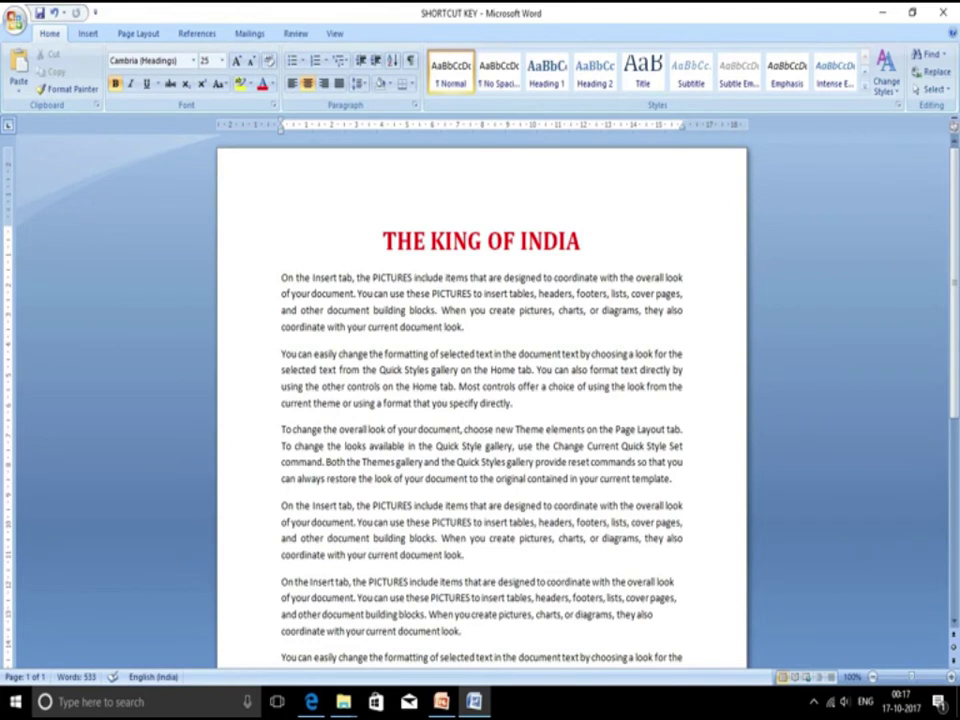
key("alt+F4")
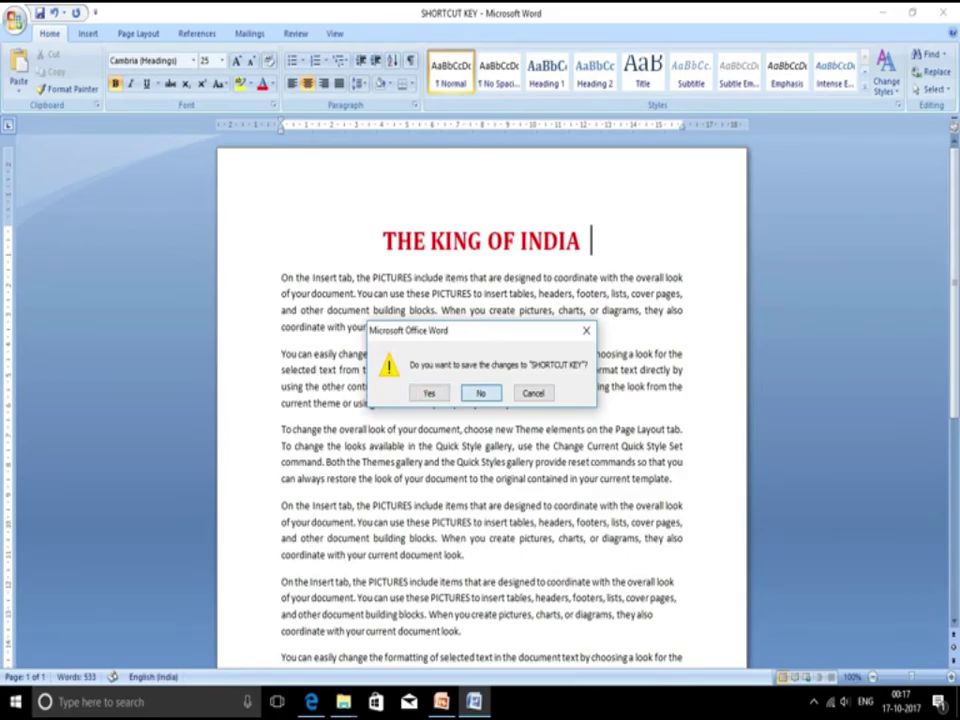
key("Return")
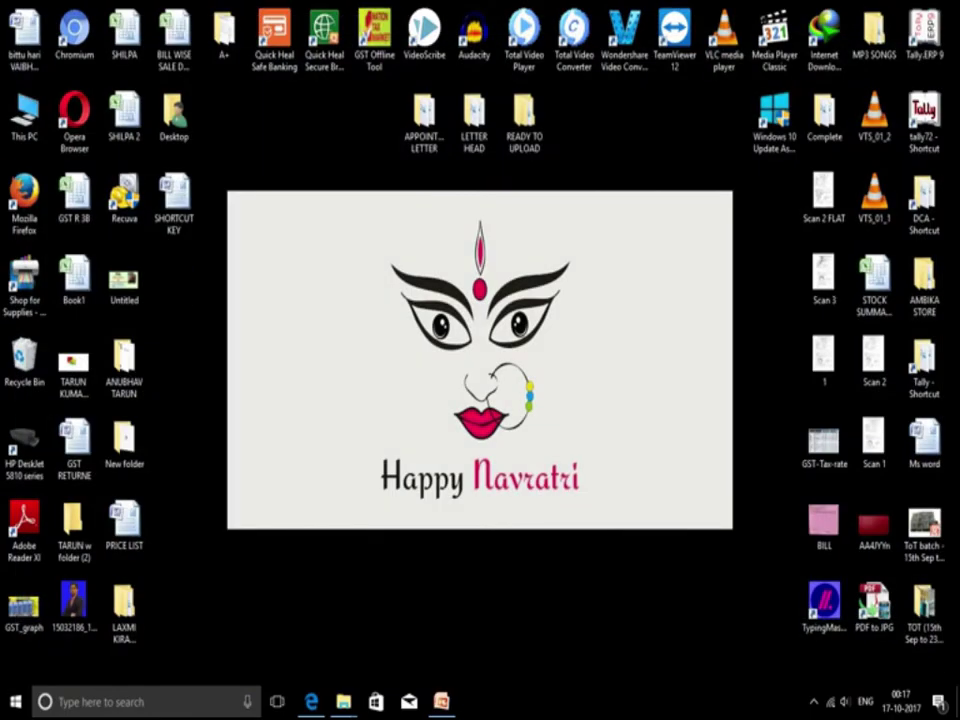
double_click(174, 195)
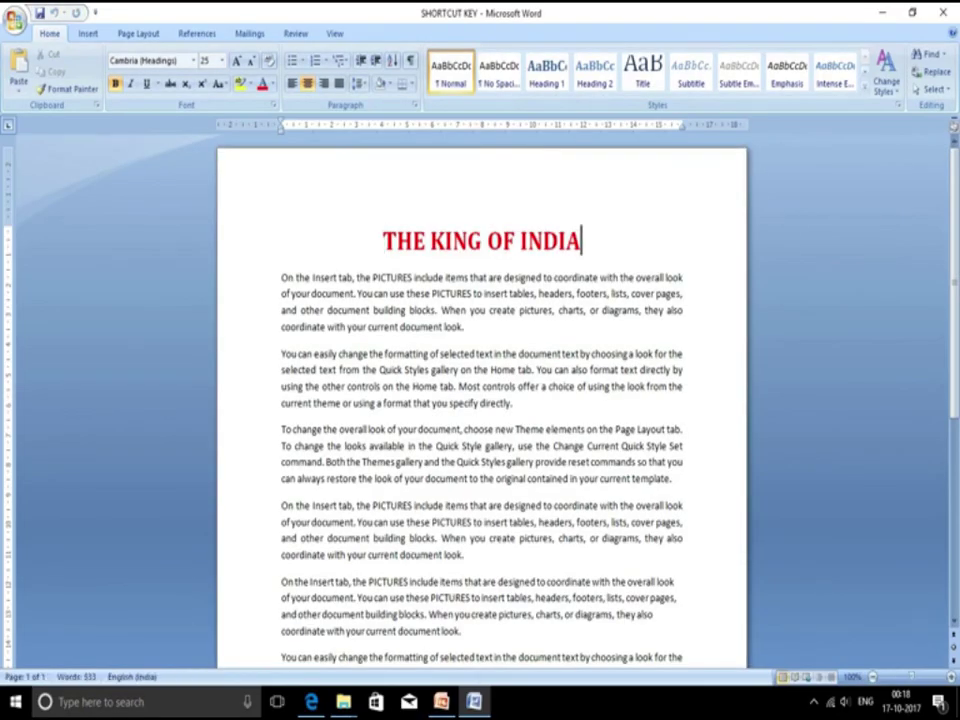
Change the title's font colour from red to Automatic (black).
key("shift+Home")
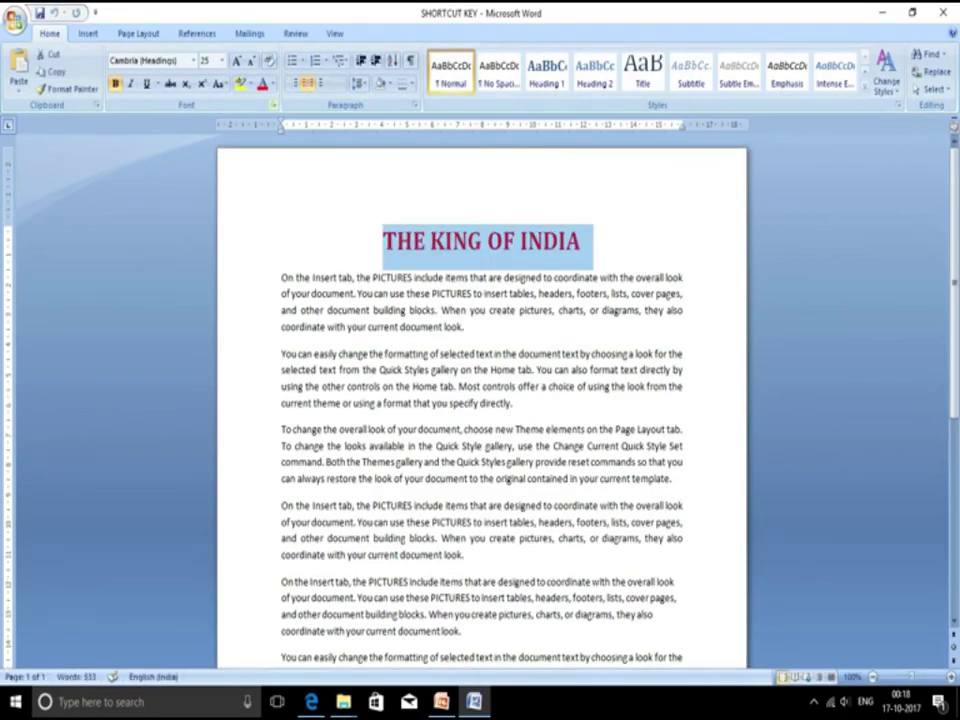
key("alt+h")
key("f")
key("c")
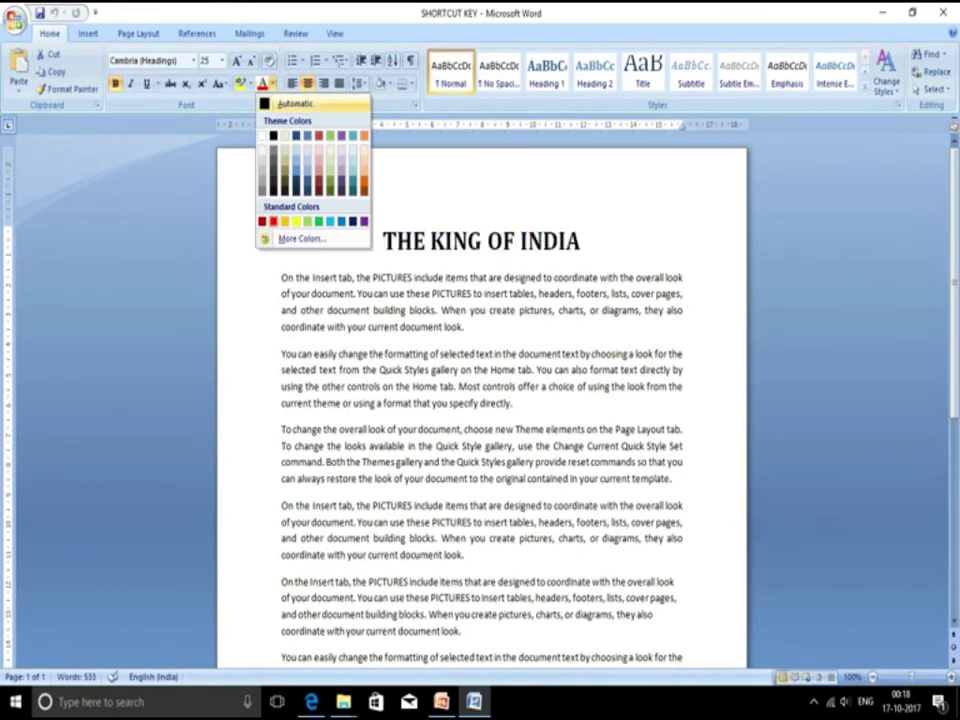
key("Escape")
left_click(394, 309)
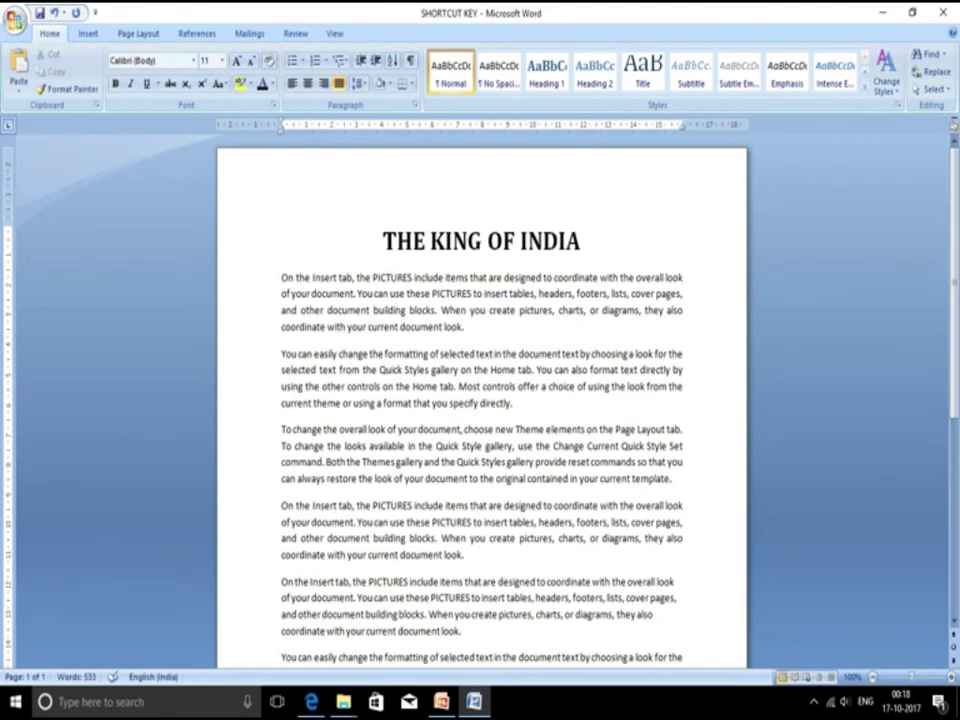
Save a copy on the Desktop named 'SHORTCUT KEY 2'.
key("alt+f")
key("a")
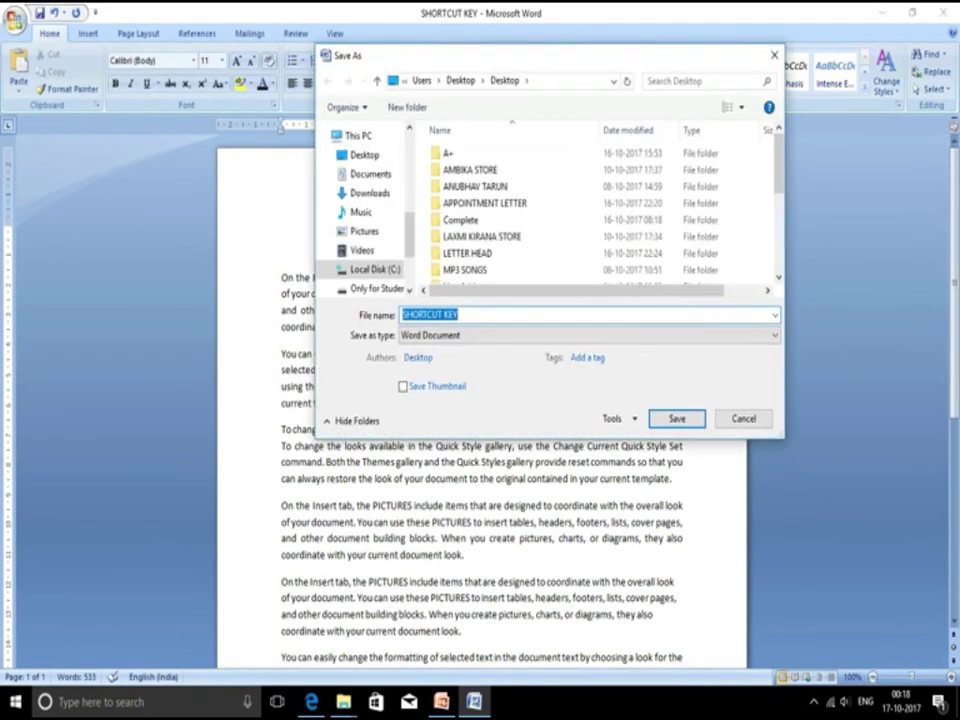
left_click(459, 314)
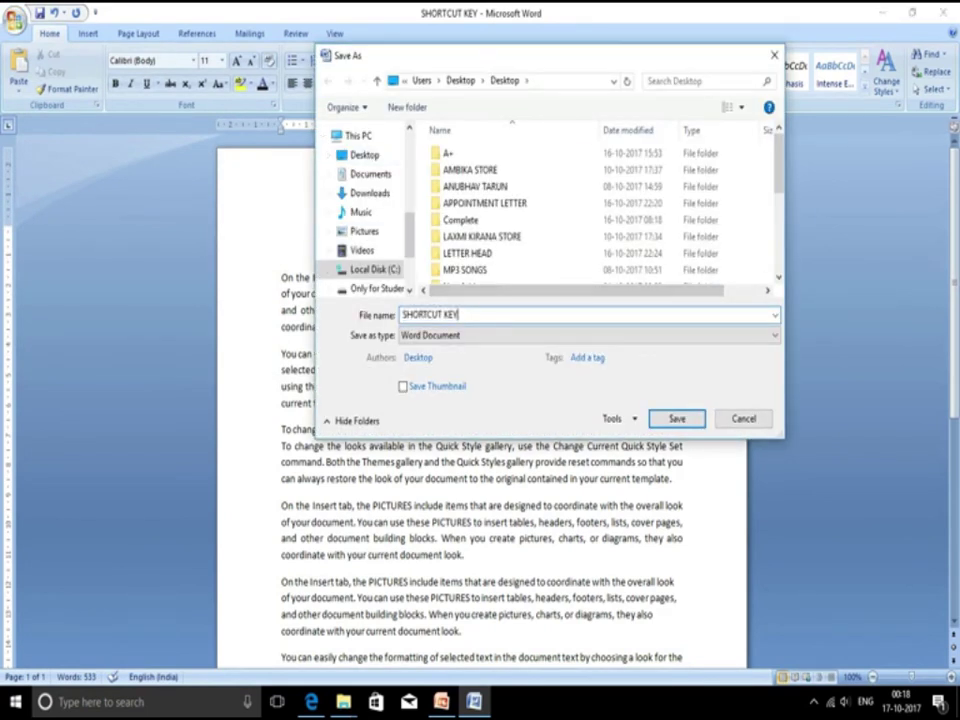
type(" 2")
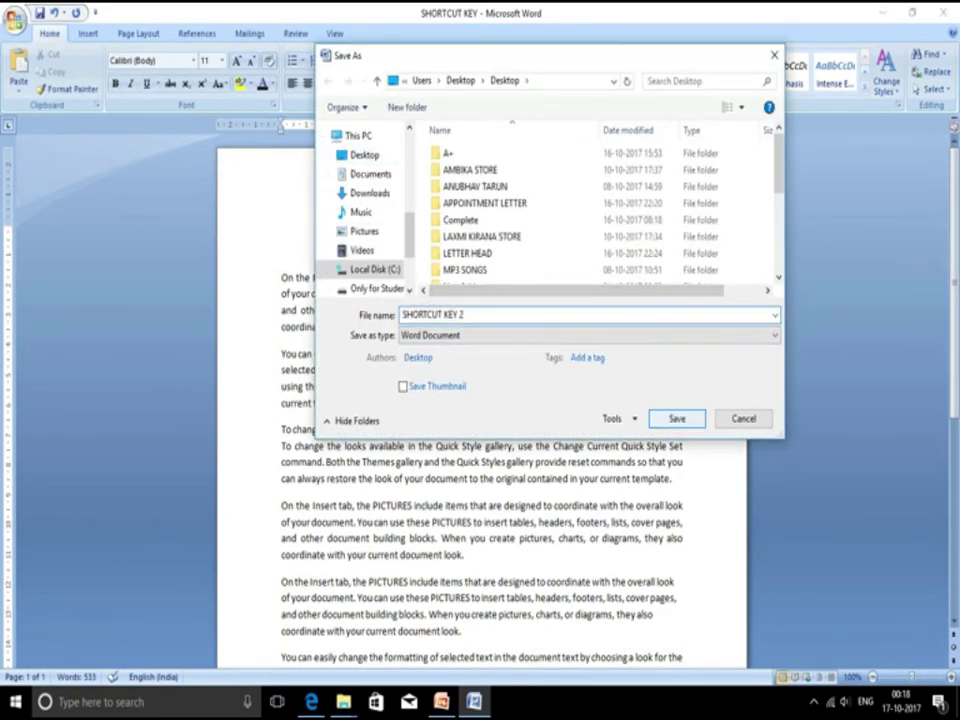
key("Return")
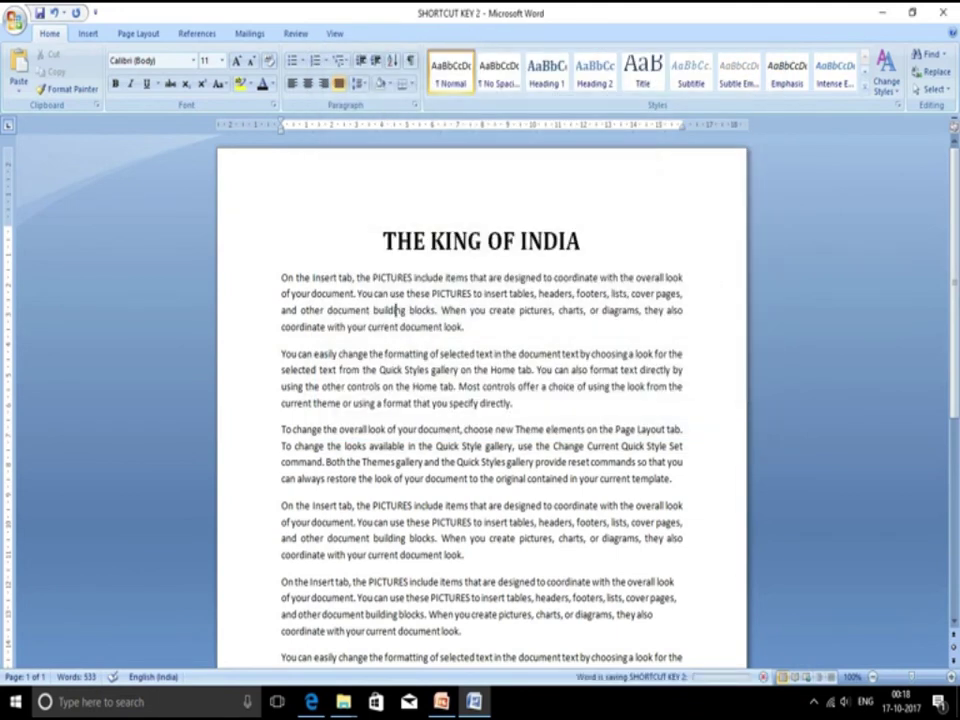
Close Word, then briefly open and close SHORTCUT KEY from the desktop.
left_click(943, 12)
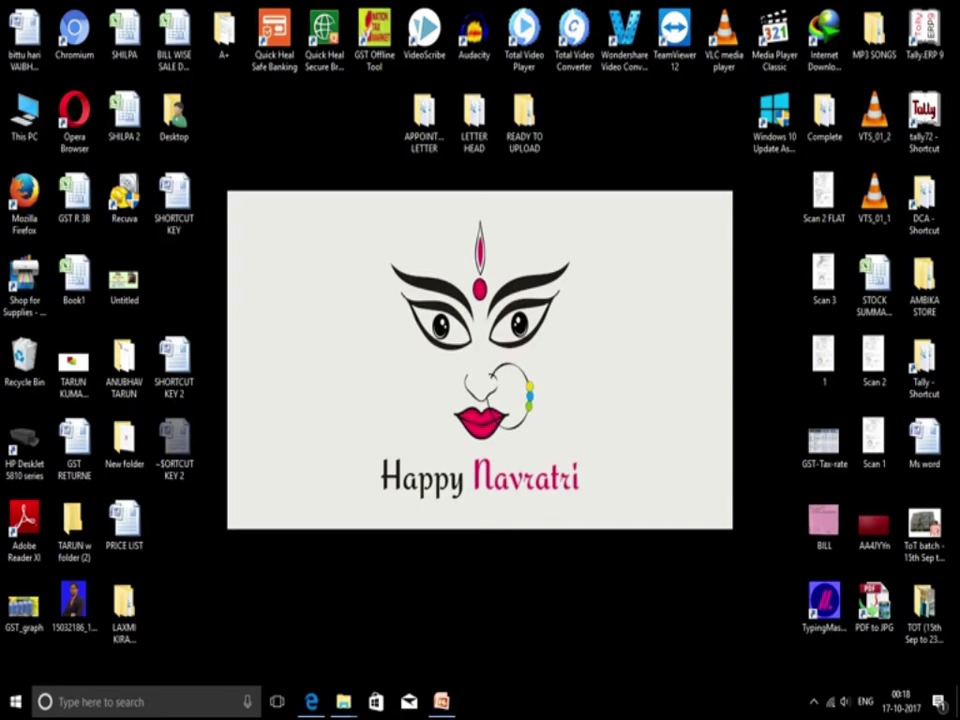
key("Return")
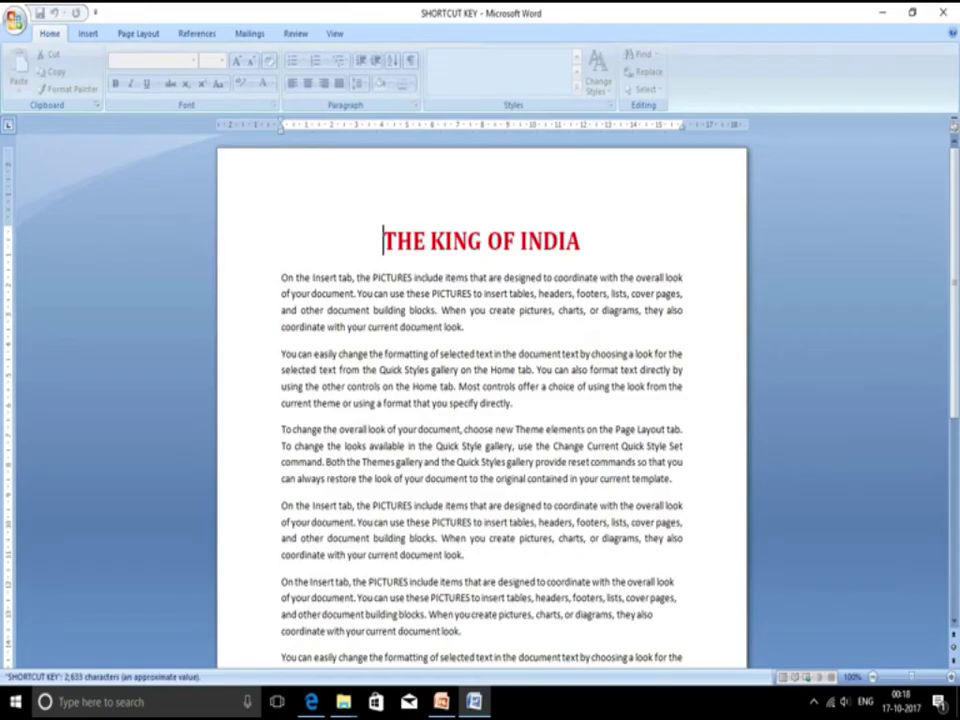
key("shift+End")
key("alt+F4")
Check SHORTCUT KEY 2's title colour, close it, and reopen SHORTCUT KEY.
left_click(174, 365)
key("Return")
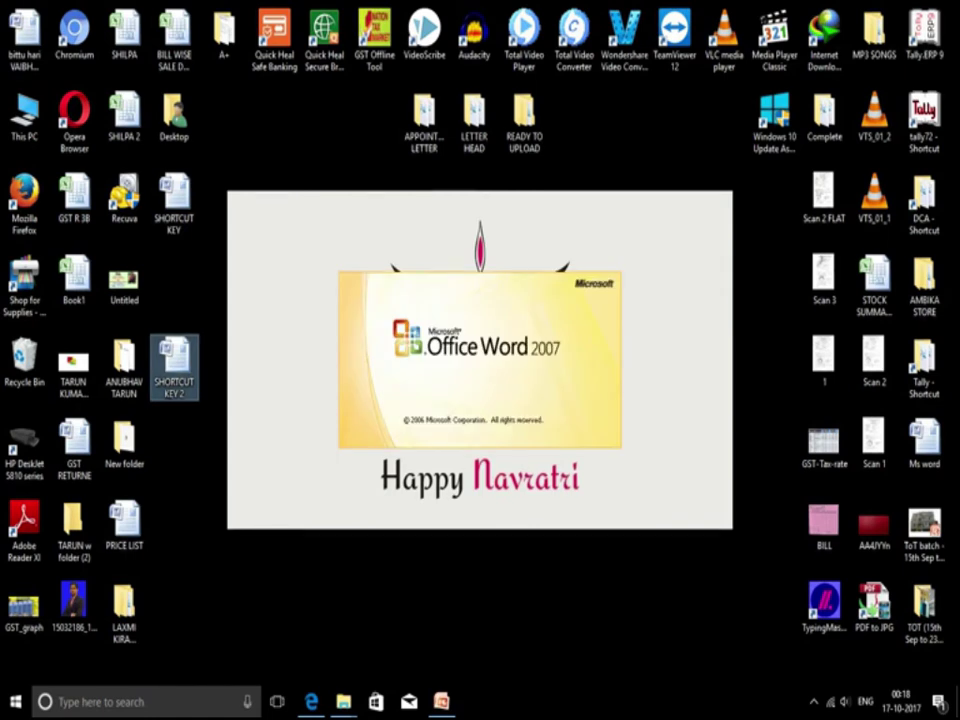
key("shift+End")
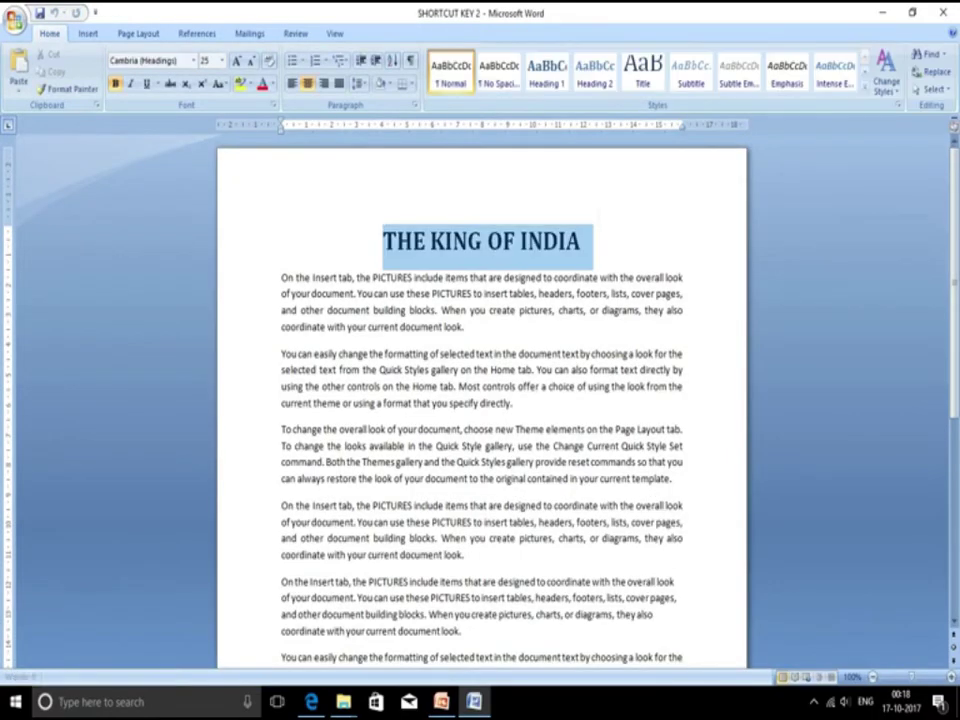
key("End")
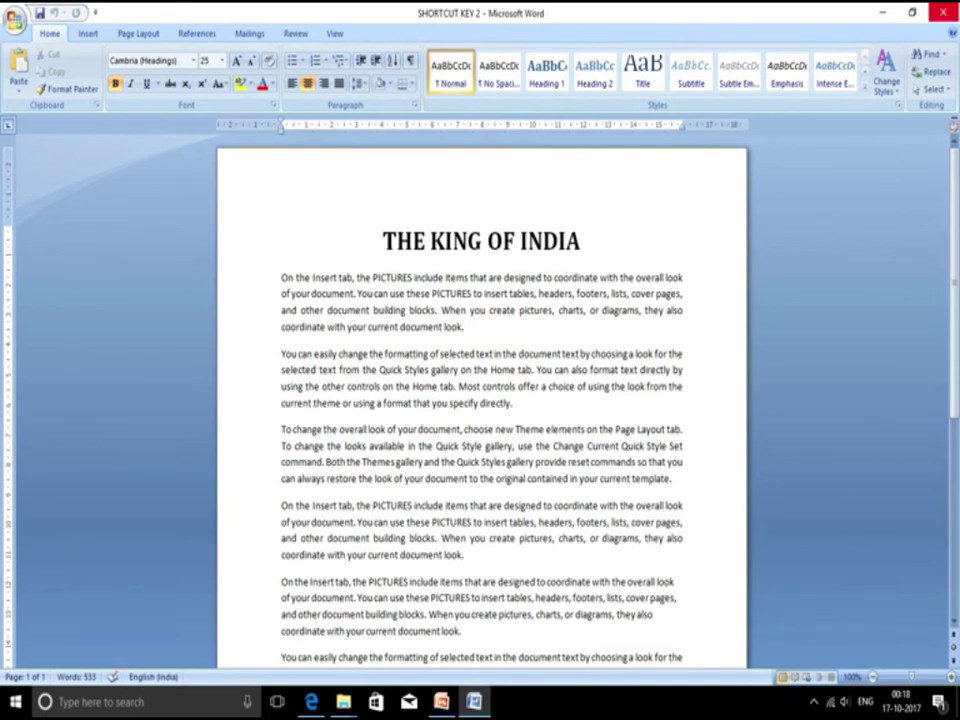
key("alt+F4")
key("Up")
key("Return")
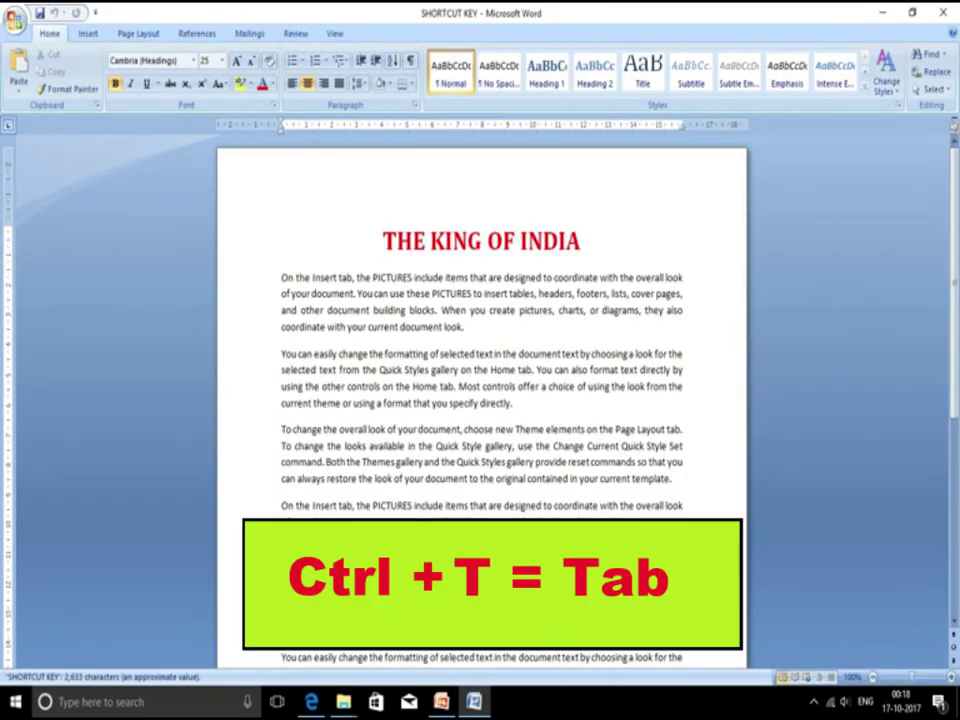
Delete every paragraph after the first and enlarge the remaining one to size 17.
left_click_drag(281, 354, 685, 650)
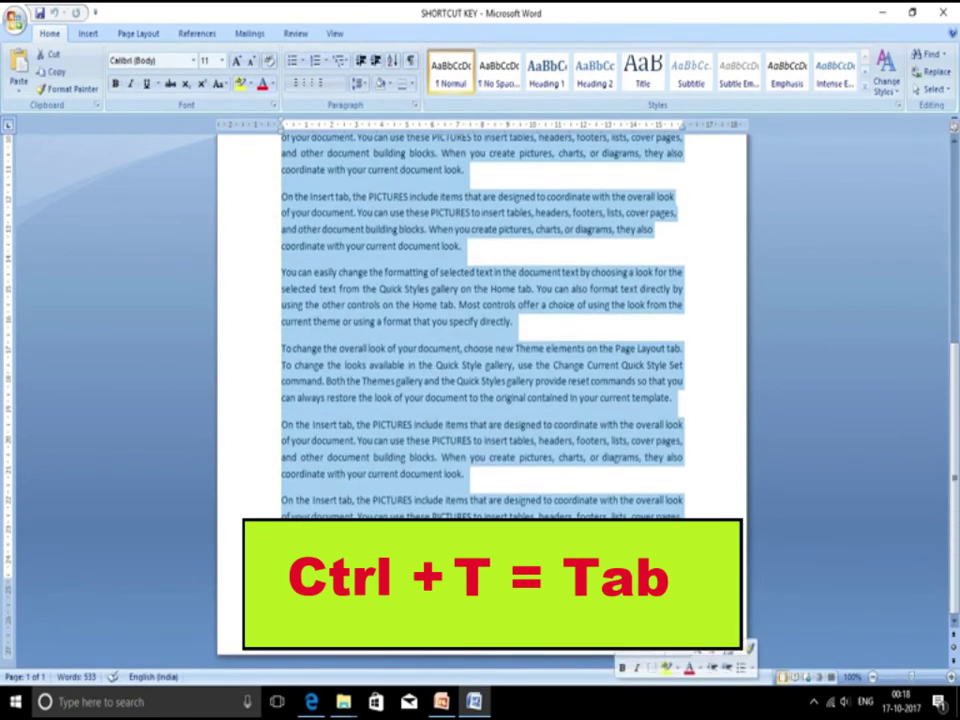
key("Delete")
scroll(480, 300, "up", 3)
mouse_move(281, 290)
left_mouse_down()
mouse_move(465, 340)
mouse_move(281, 277)
left_mouse_up()
key("ctrl+bracketright")
key("ctrl+bracketright")
key("ctrl+bracketright")
key("ctrl+bracketright")
key("ctrl+bracketright")
key("ctrl+bracketright")
left_click(428, 409)
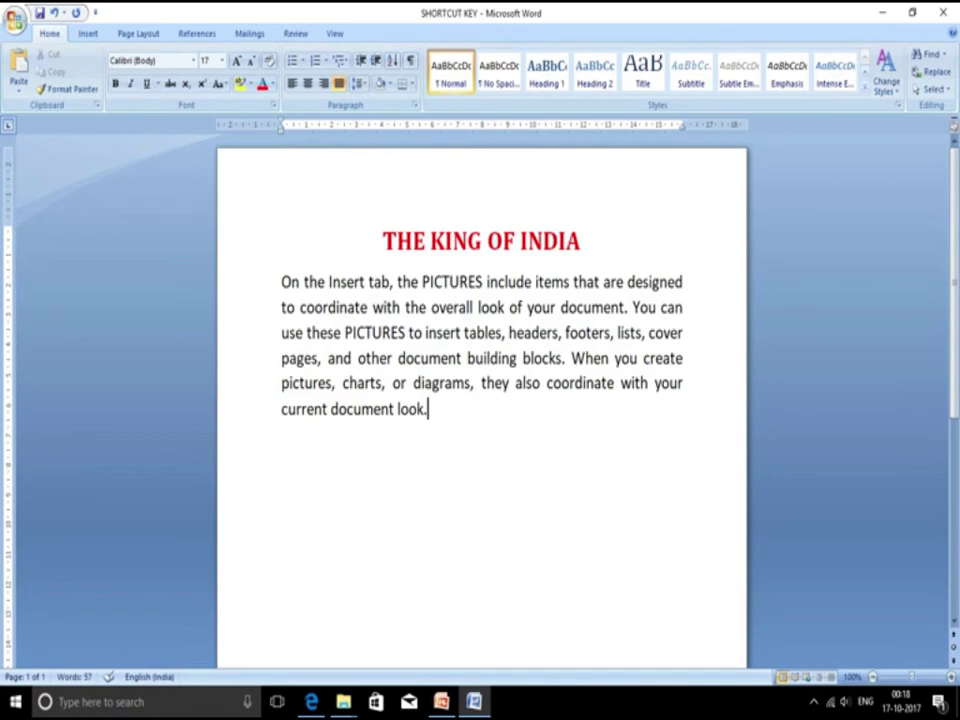
Add a new line below the paragraph reading NAME.
key("Return")
type("1. ")
type("NAME")
key("BackSpace")
key("BackSpace")
key("BackSpace")
key("BackSpace")
key("BackSpace")
key("BackSpace")
key("BackSpace")
type("NAME")
Complete the NAME line with tabs, a colon and the person's full name.
key("Tab")
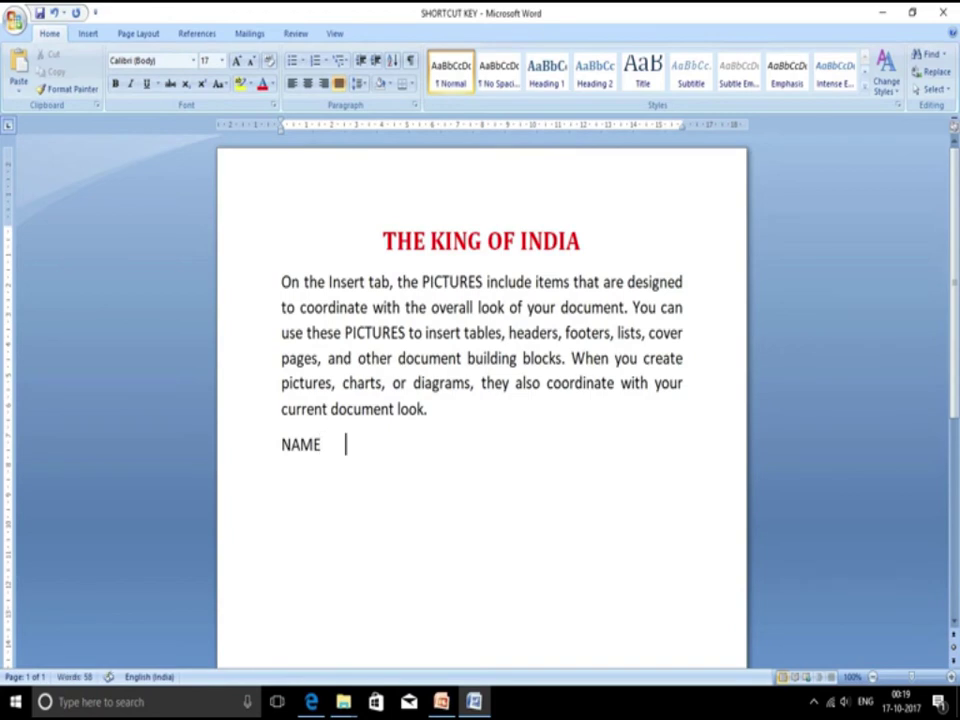
key("Tab")
key("Tab")
type(":")
key("Tab")
type("CHANDAN")
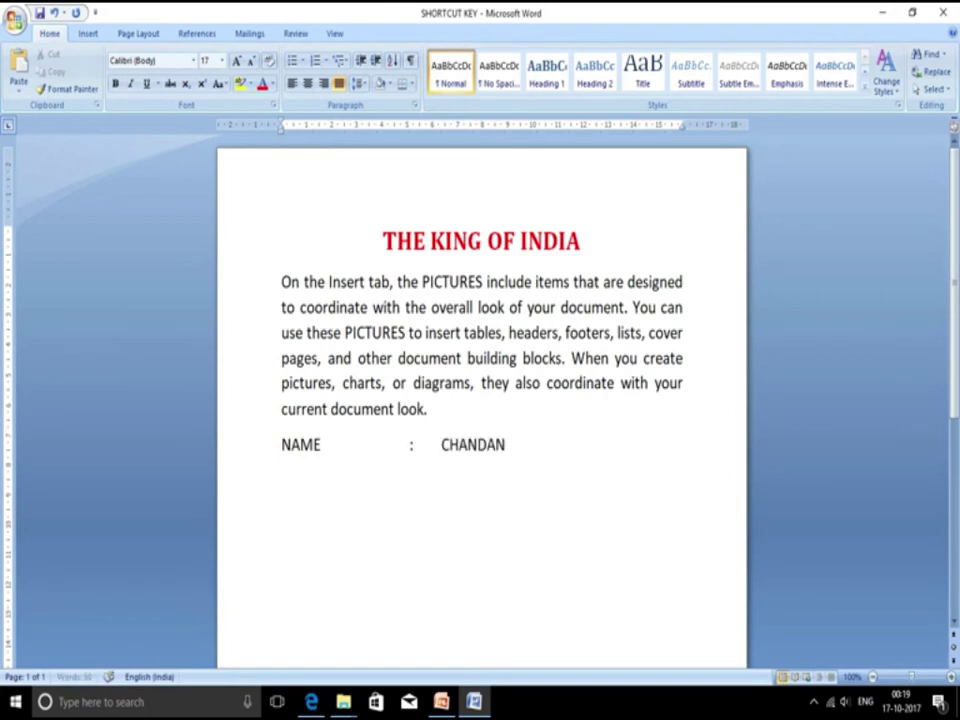
type(" KUMAR GUTP")
key("BackSpace")
key("BackSpace")
type("PTA")
Add a D.O.B. line with a tab-aligned colon and the date of birth.
key("Return")
type("D.O.B.")
key("Tab")
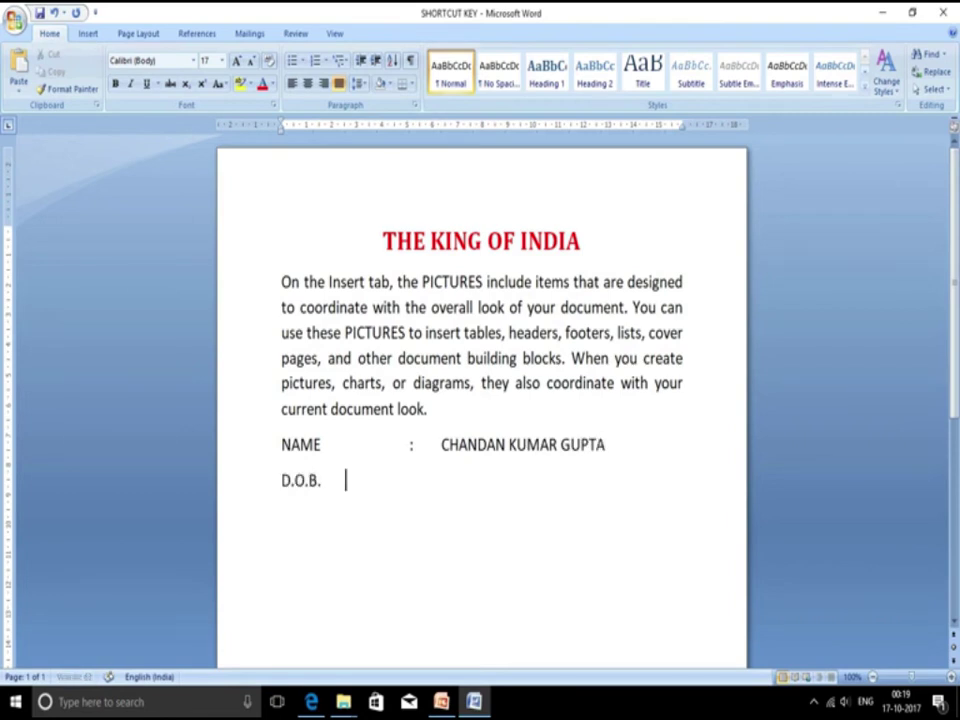
key("Tab")
key("Tab")
type(":")
key("Tab")
type("1-4-2")
key("BackSpace")
type("1993")
Add a GENDER line with a tab-aligned colon and the value MALE.
key("Return")
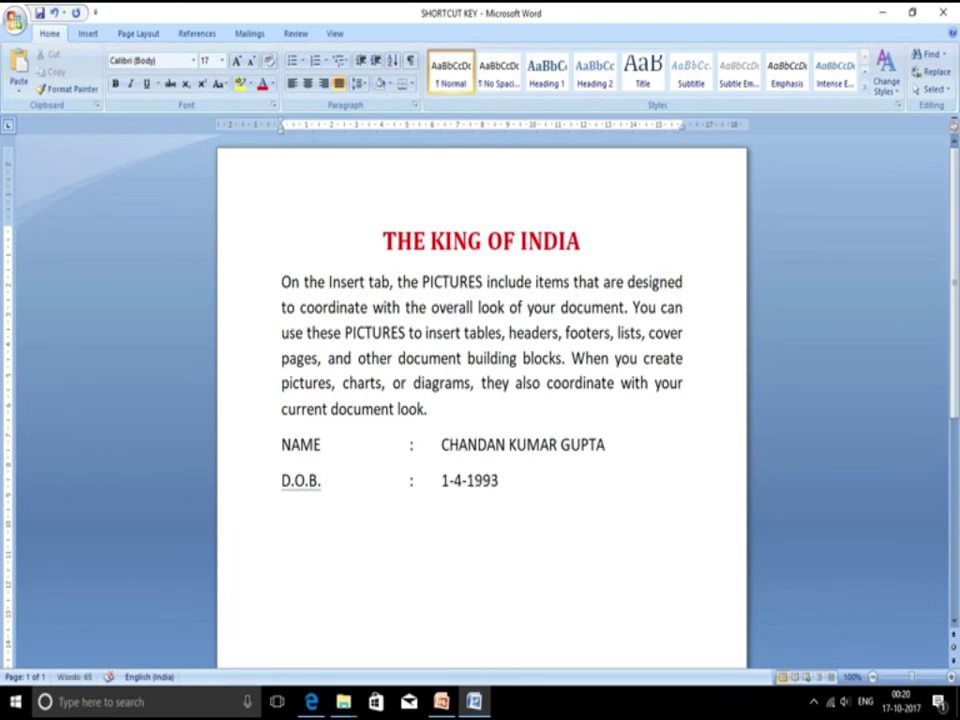
type("GENDEE")
key("BackSpace")
type("R")
key("Tab")
key("Tab")
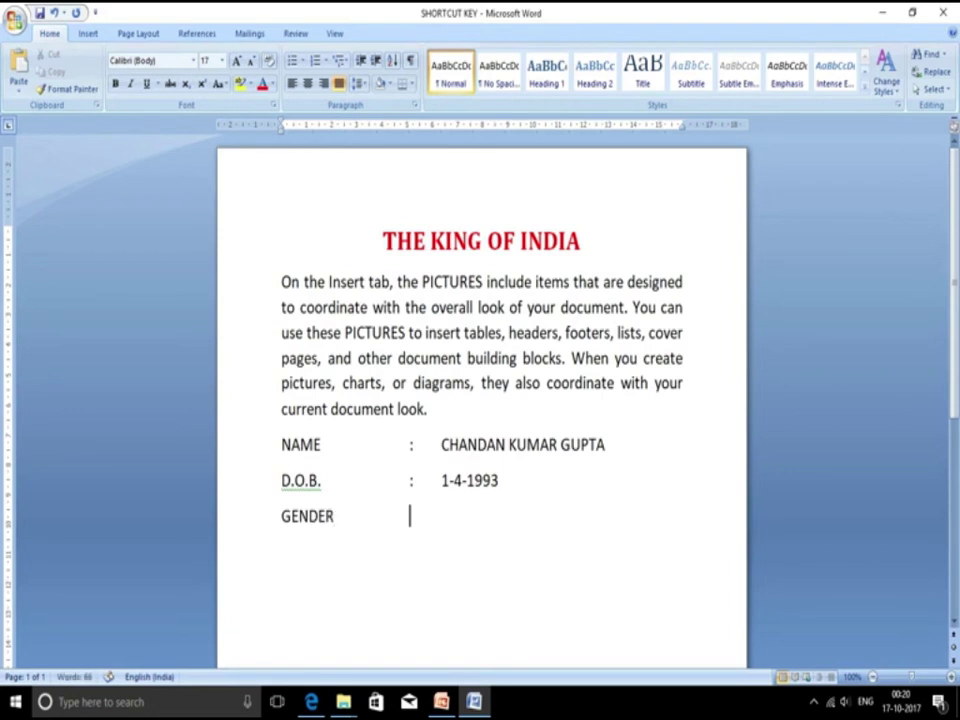
type(":")
key("Tab")
type("MALE")
Delete the three detail lines and make 'On the Insert tab, the PICTURES' bold and underlined.
key("shift+Down")
key("shift+Down")
key("shift+Down")
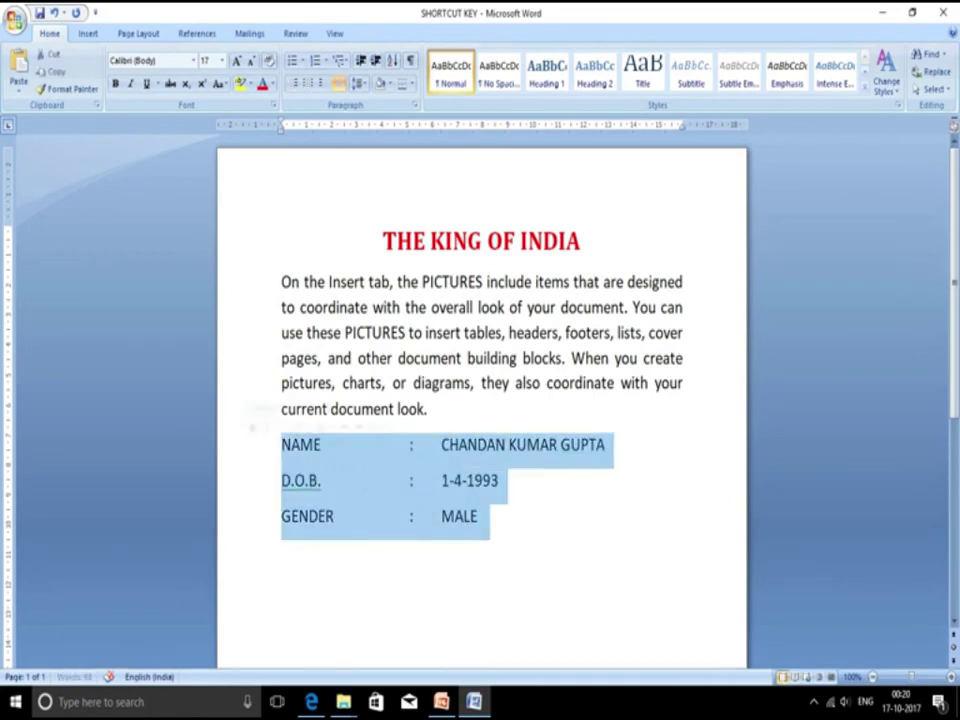
key("Delete")
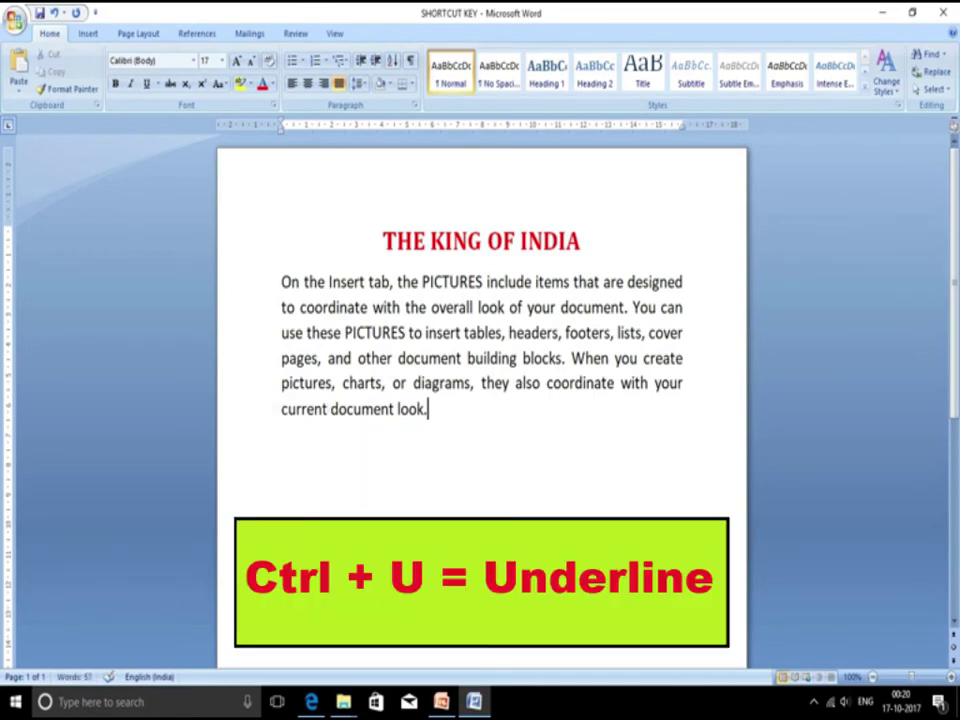
left_click(486, 282)
key("ctrl+shift+Left")
key("ctrl+shift+Left")
key("ctrl+shift+Left")
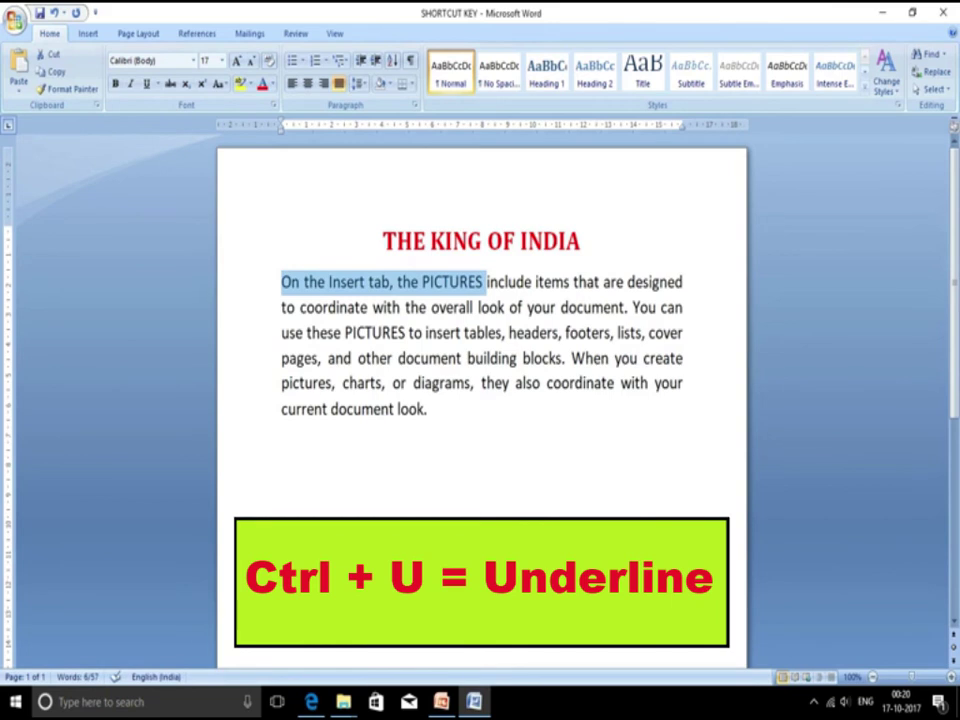
key("ctrl+b")
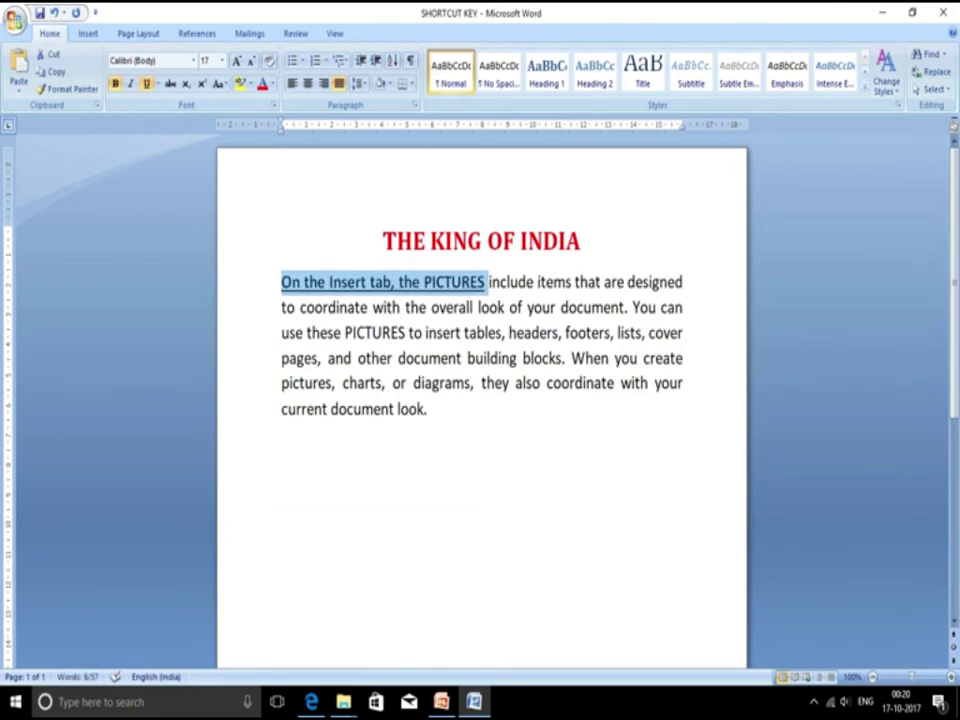
key("ctrl+u")
Add ':-' after the lead-in phrase and number it '1.'.
key("Right")
type(":-")
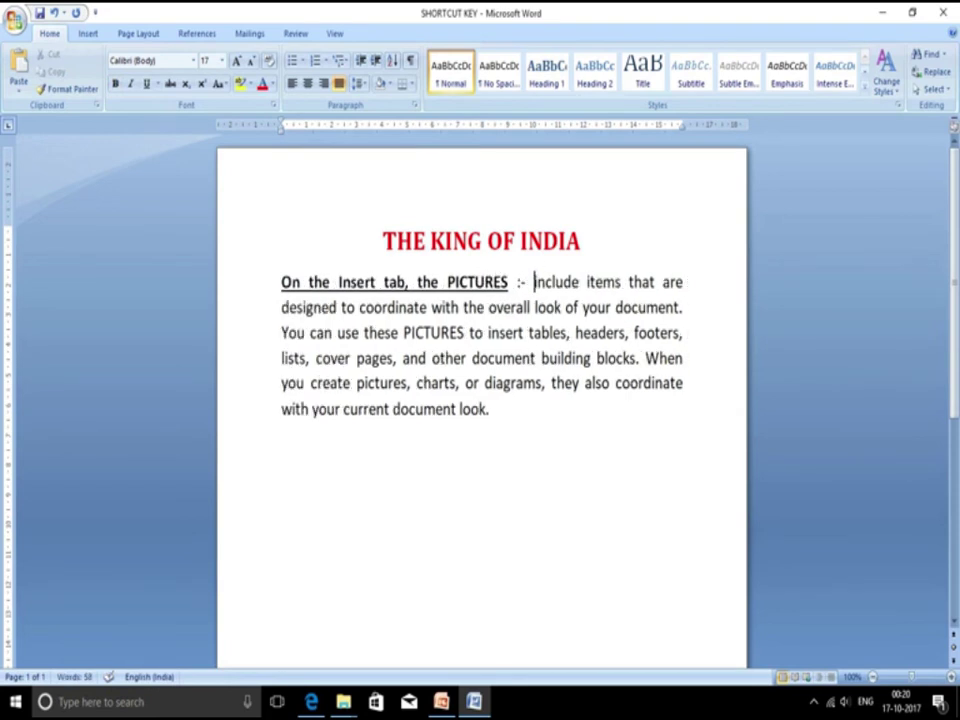
key("Home")
type("1.")
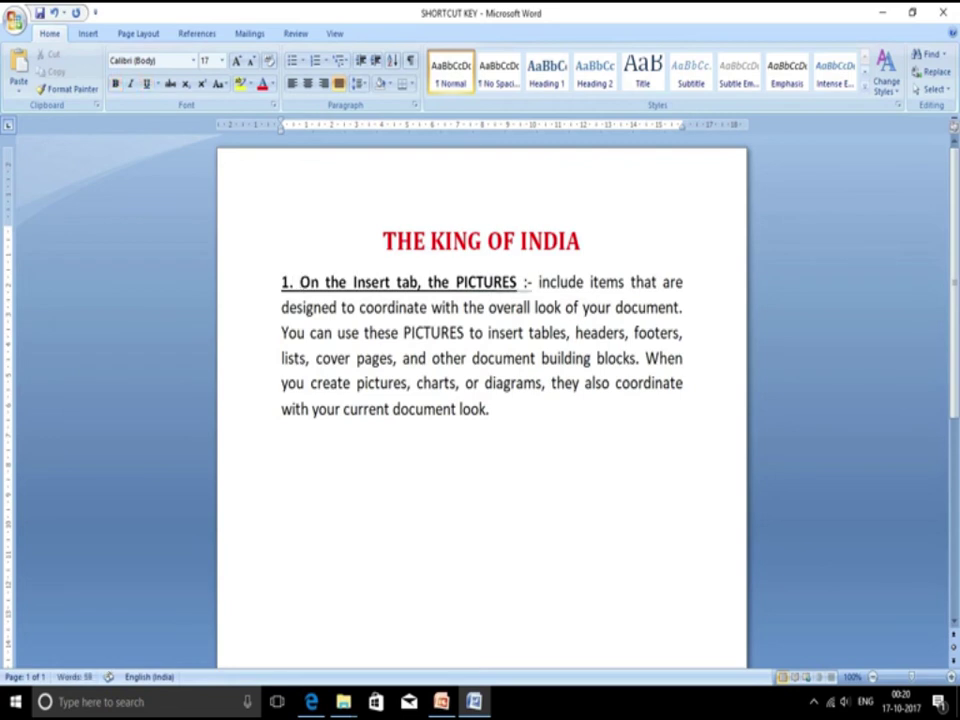
Split off point '2.' at 'headers', underlining 'headers, footers, lists, cover pages' and adding ':-'.
left_click(598, 333)
key("Return")
type("2.")
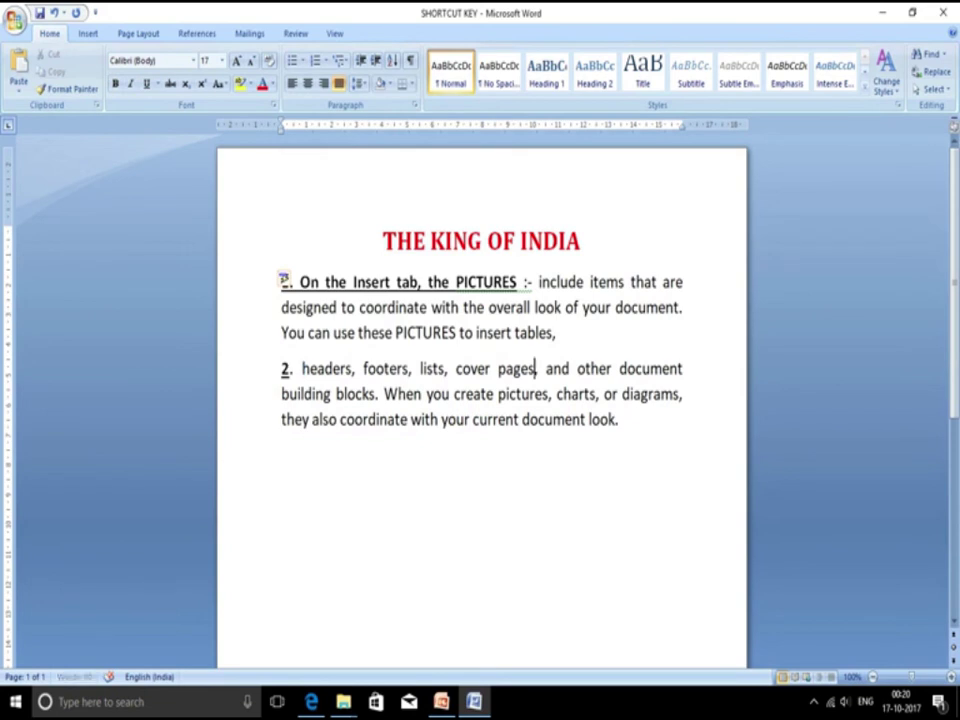
key("ctrl+shift+Right")
key("ctrl+shift+Right")
key("ctrl+shift+Right")
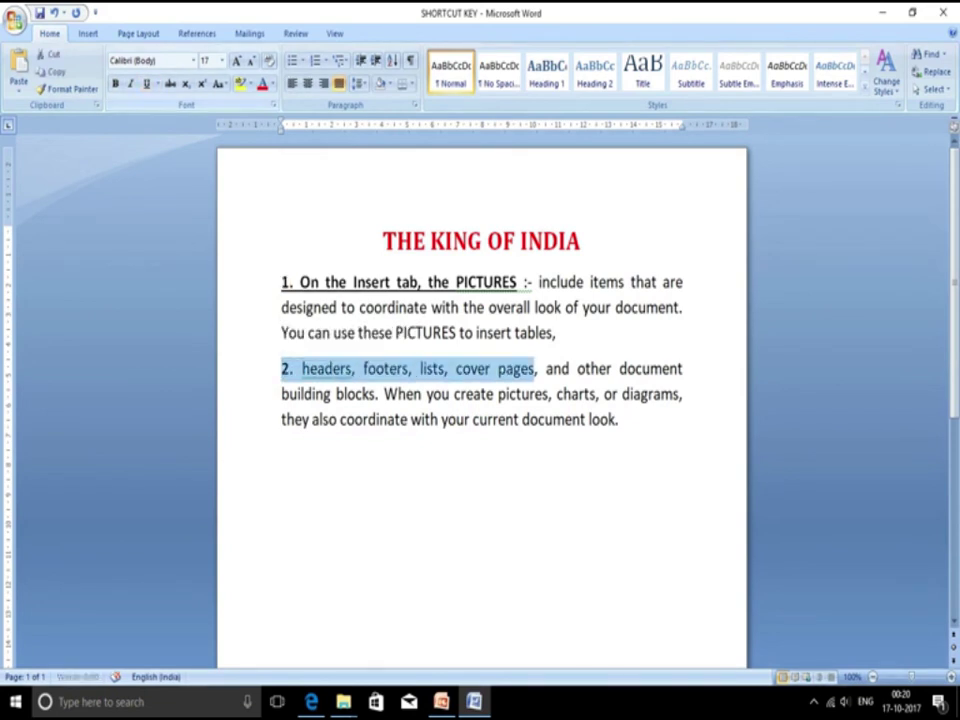
key("ctrl+u")
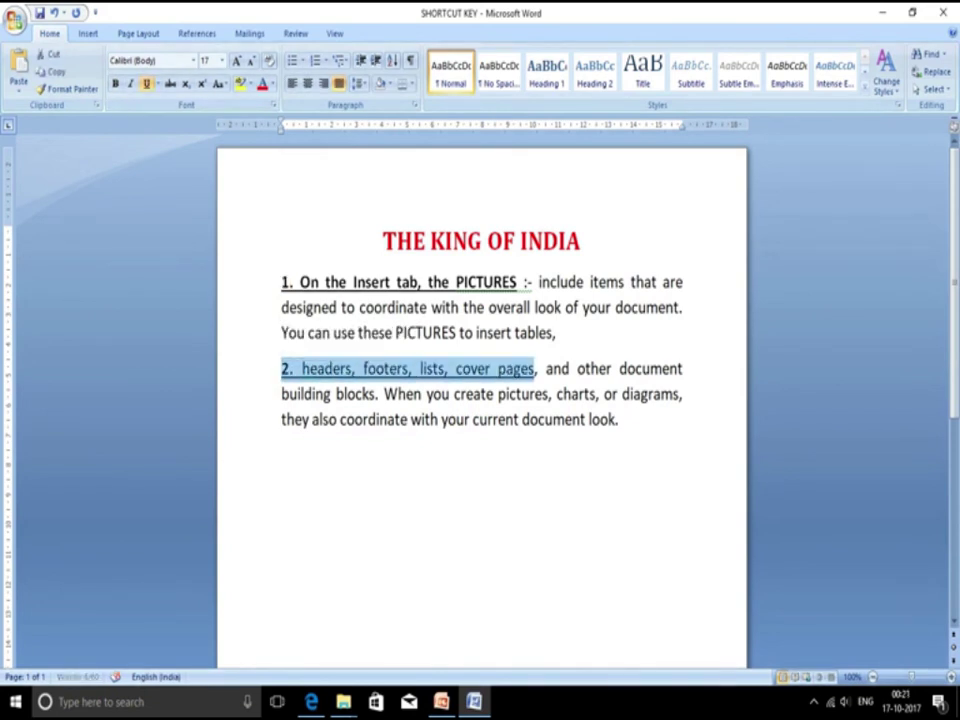
key("Right")
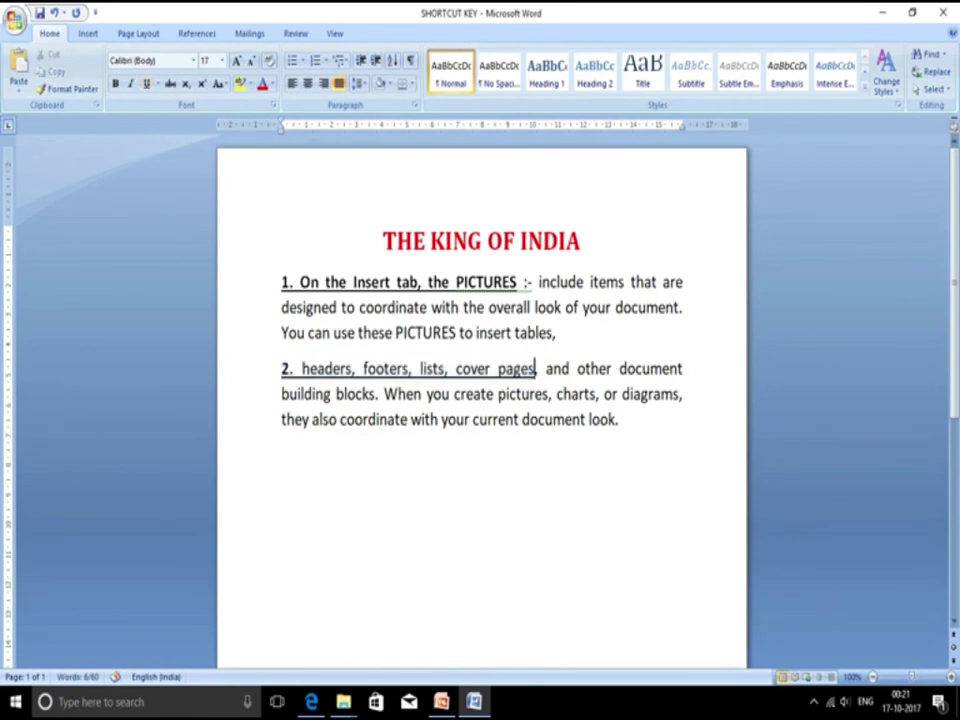
type(":-")
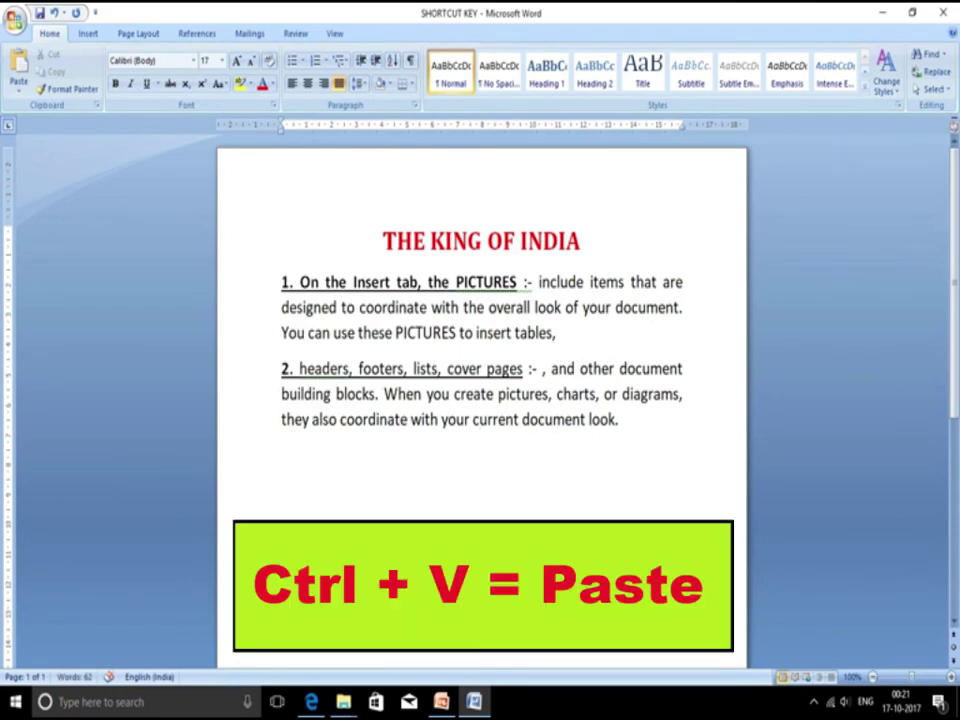
Copy paragraph 2's closing 'building blocks… look.' sentence, paste it lower on the page, and save.
mouse_move(473, 420)
left_mouse_down()
mouse_move(618, 421)
mouse_move(281, 394)
left_mouse_up()
right_click(320, 424)
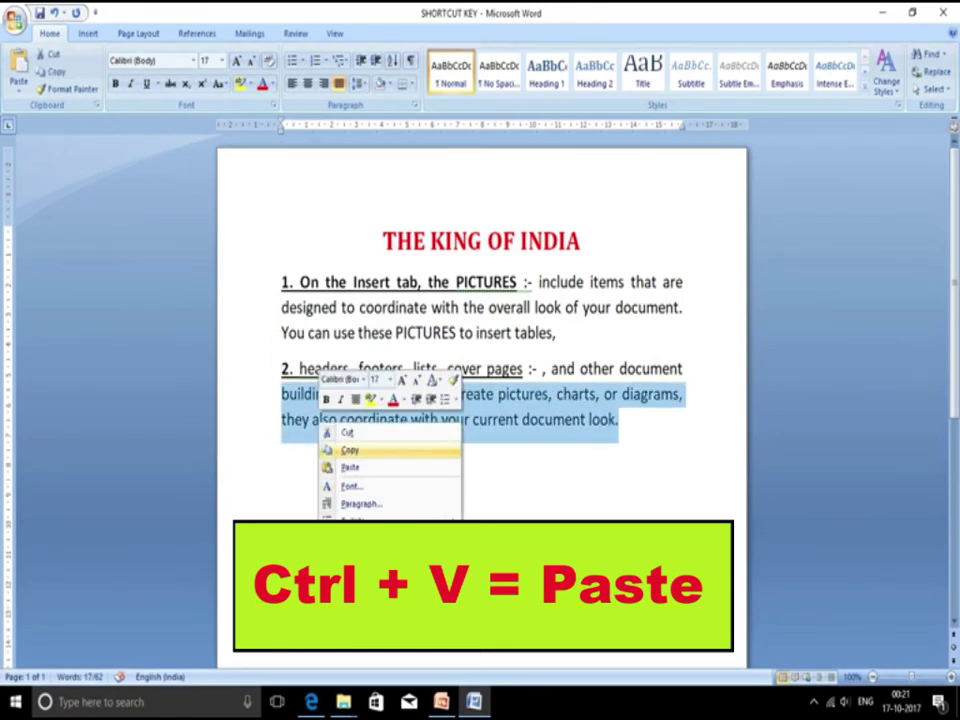
left_click(350, 450)
key("Right")
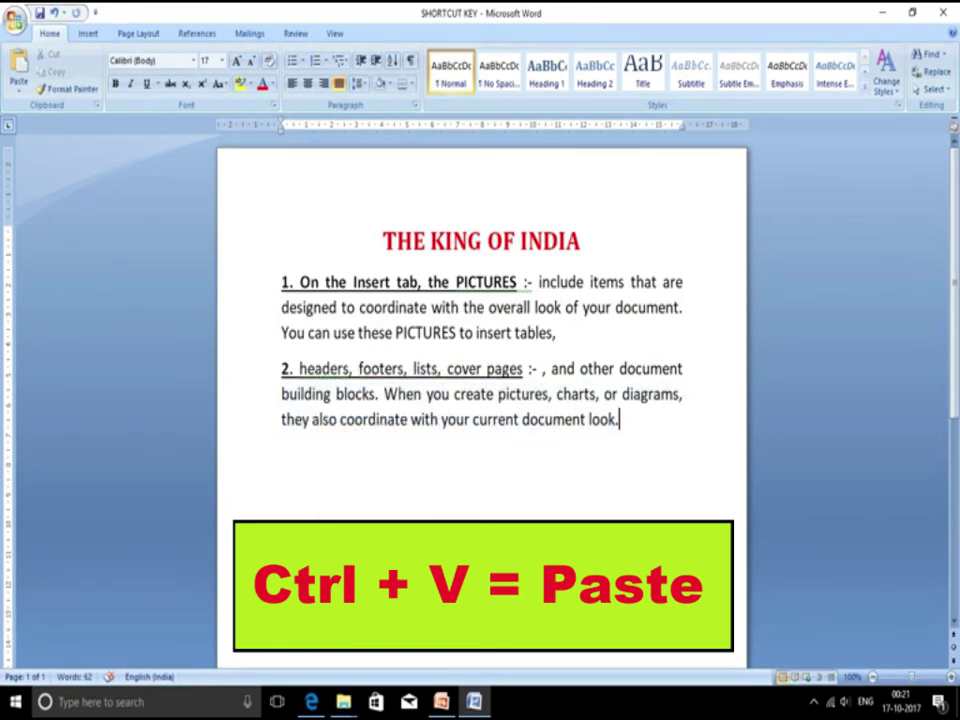
left_click(281, 517)
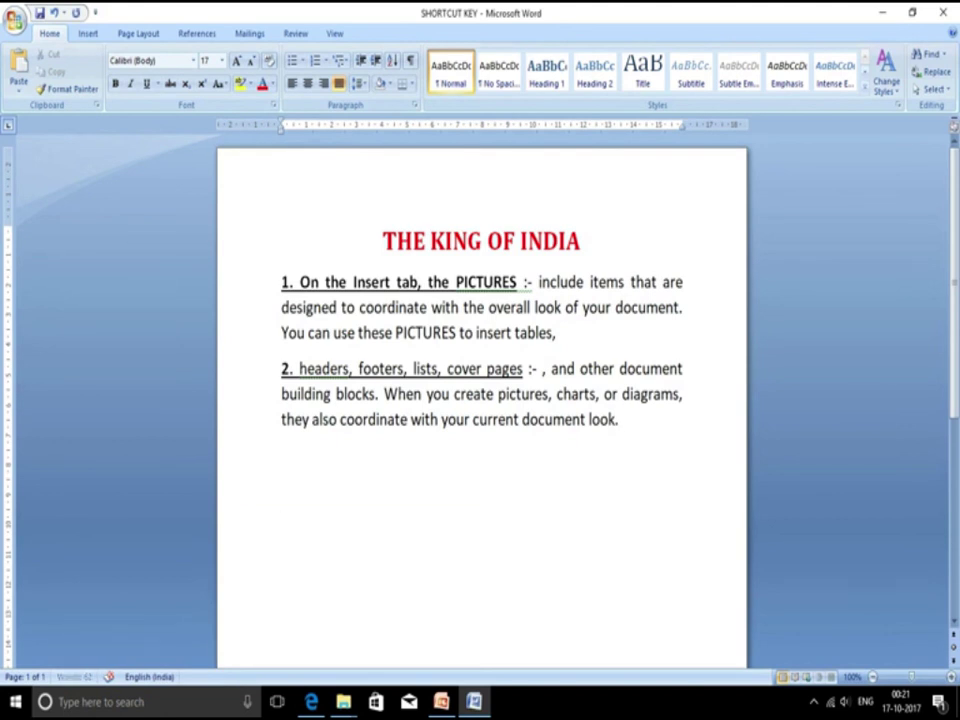
right_click(296, 302)
left_click(326, 344)
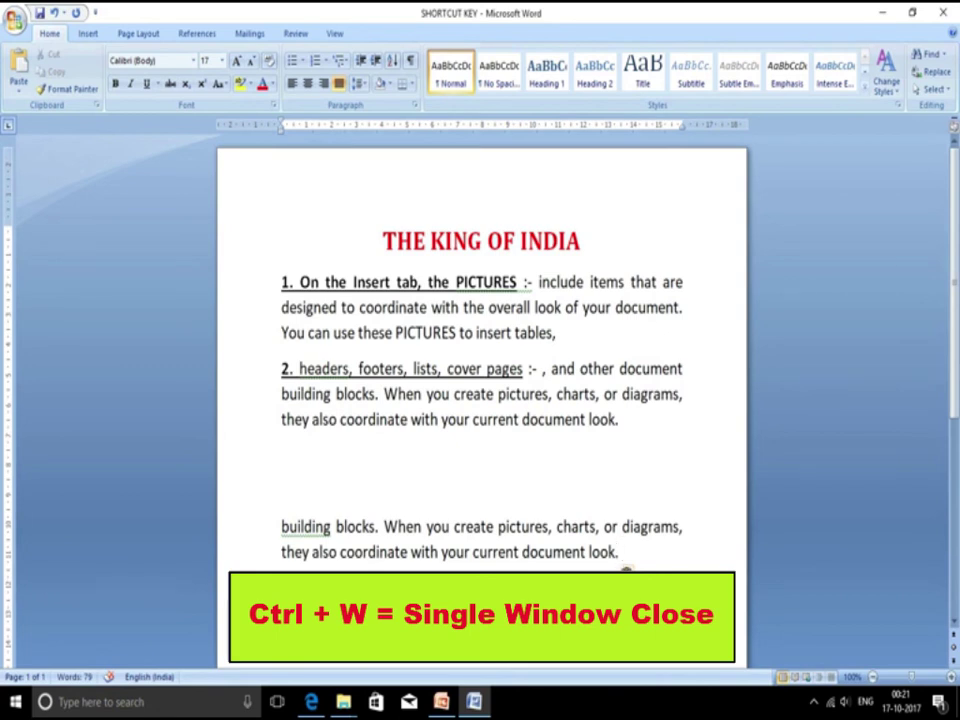
key("ctrl+s")
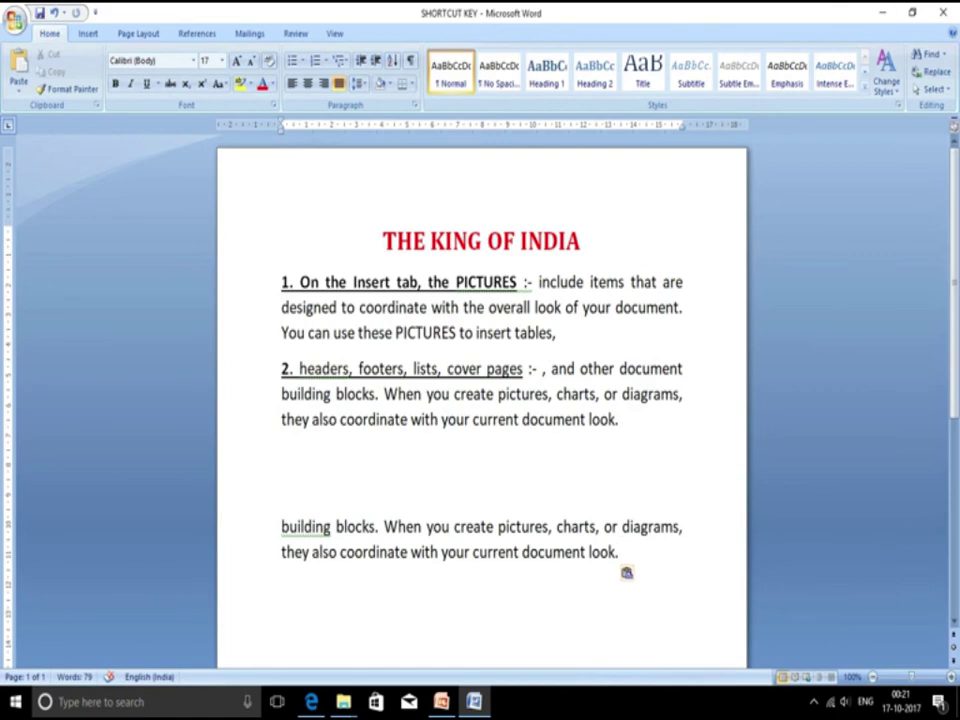
Close the SHORTCUT KEY document with Ctrl+W, leaving blank Document1 showing.
key("ctrl+w")
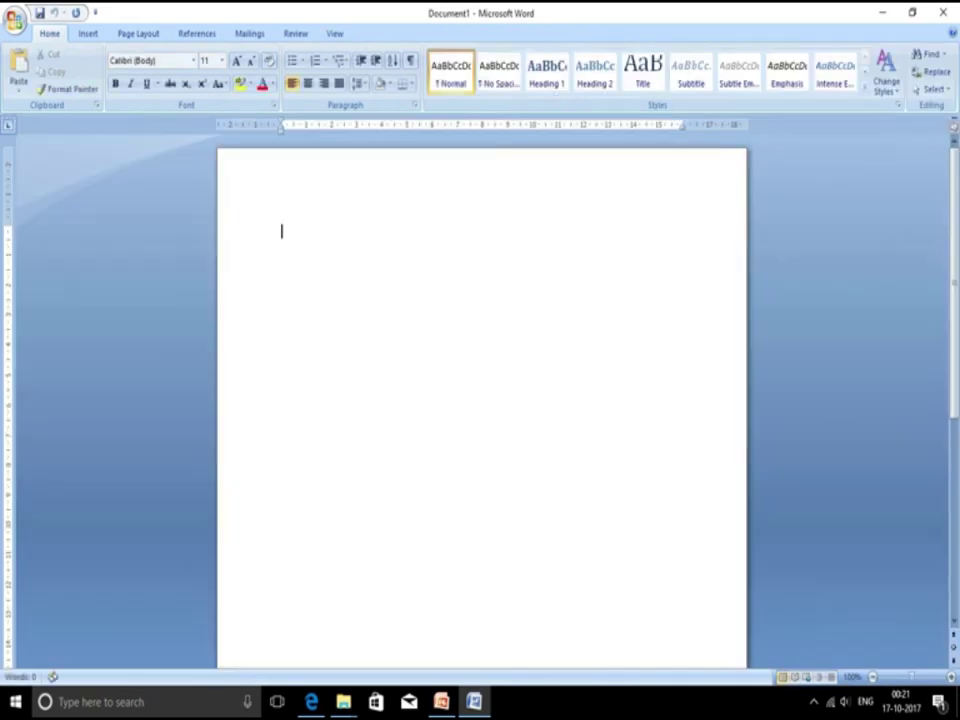
Open the SHORTCUT KEY document from the Desktop folder.
key("ctrl+o")
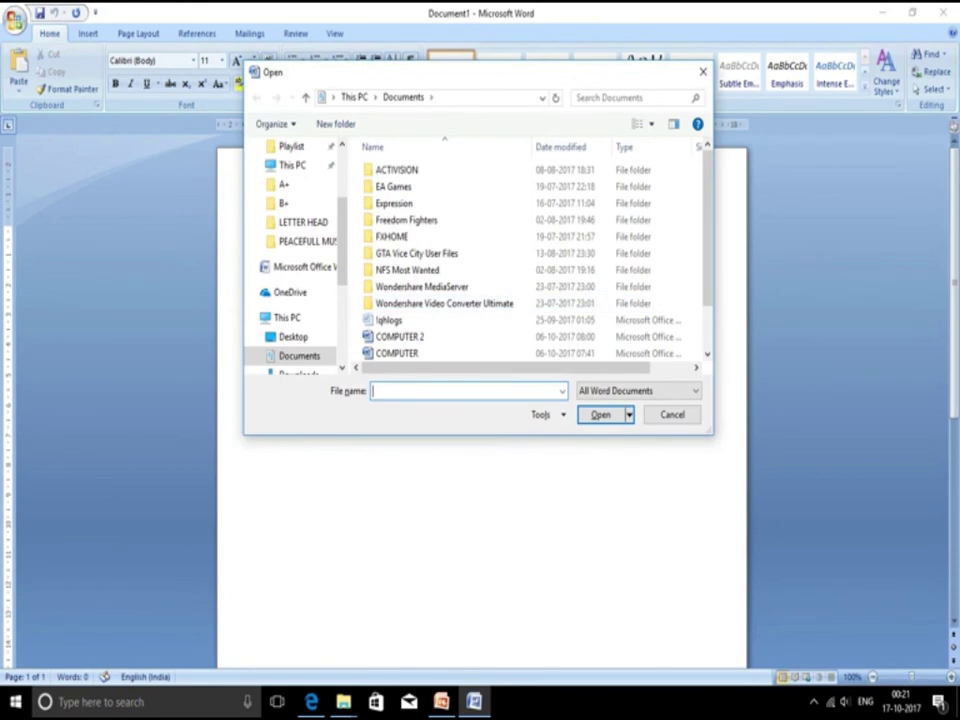
scroll(295, 250, "up", 3)
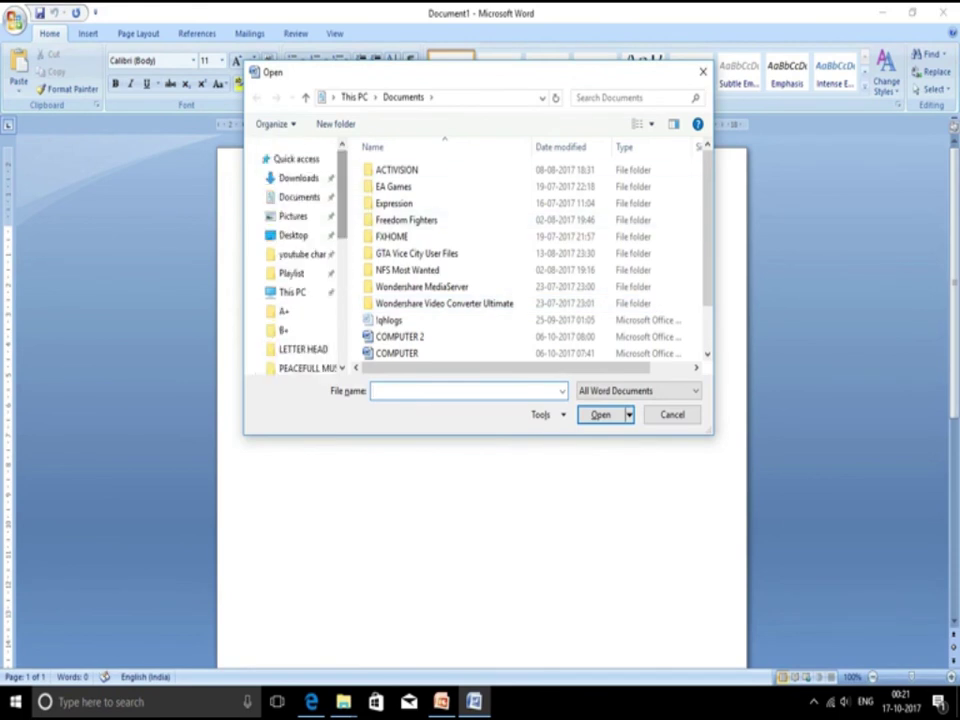
left_click(293, 235)
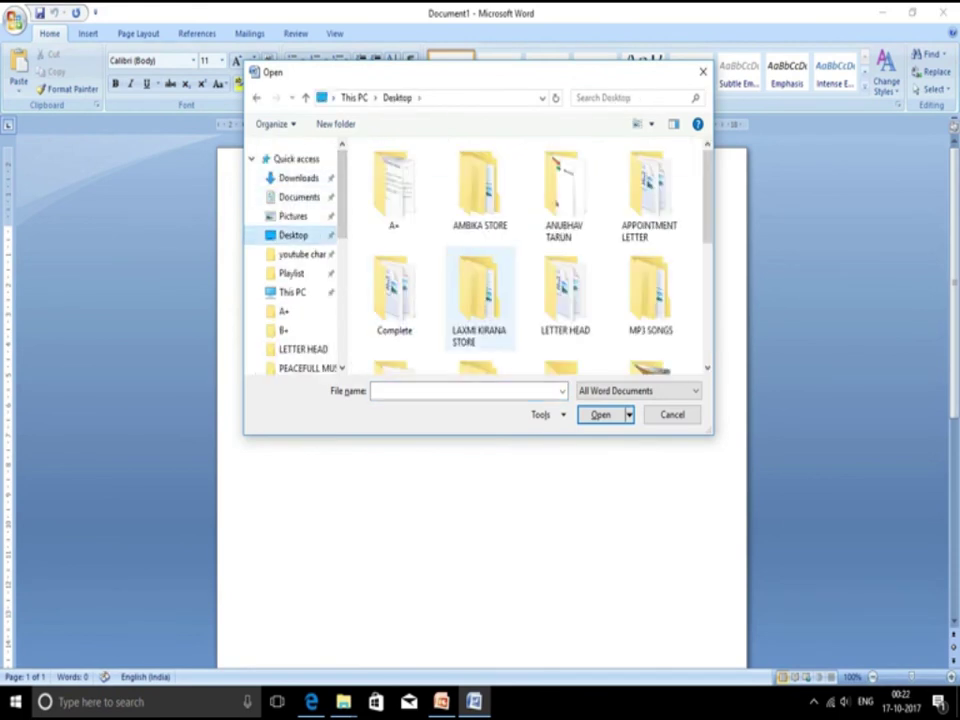
scroll(490, 300, "down", 3)
scroll(575, 318, "up", 3)
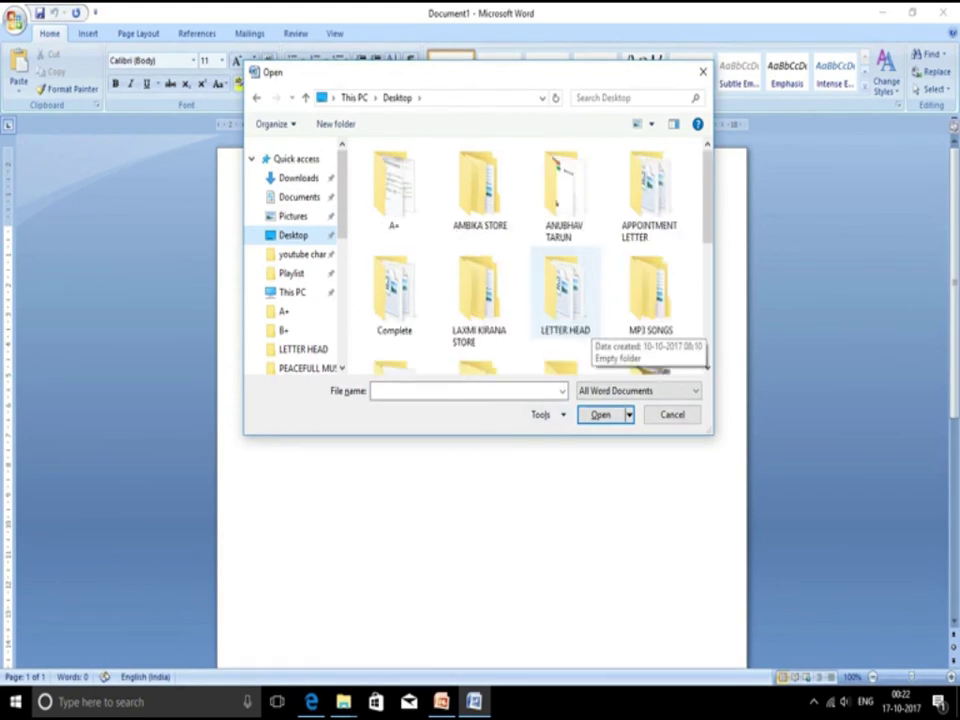
scroll(650, 300, "down", 3)
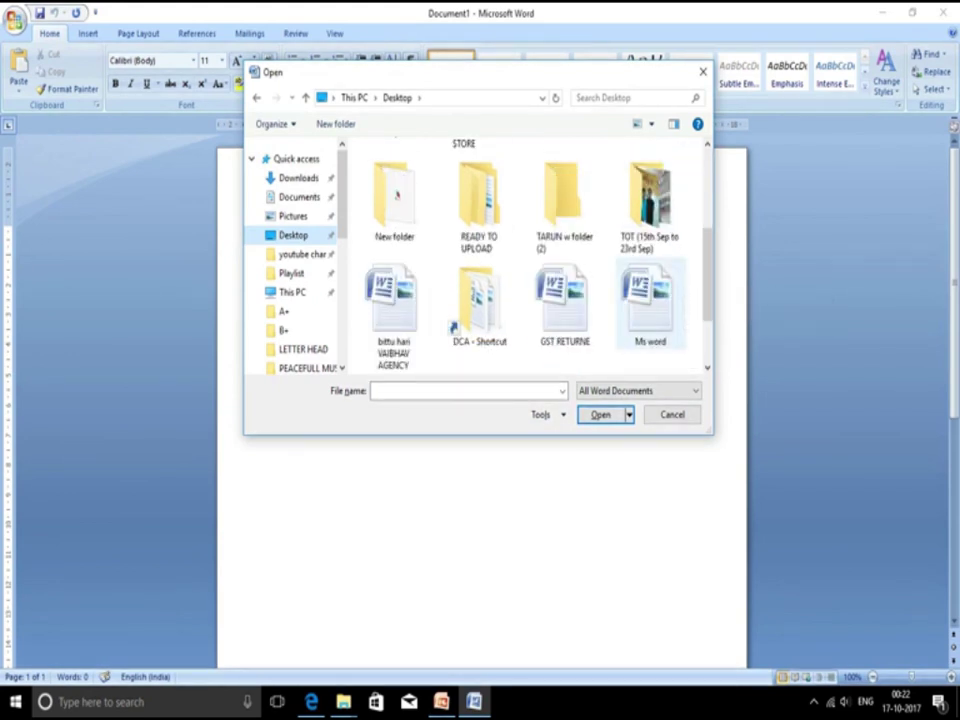
scroll(650, 300, "down", 3)
left_click(565, 325)
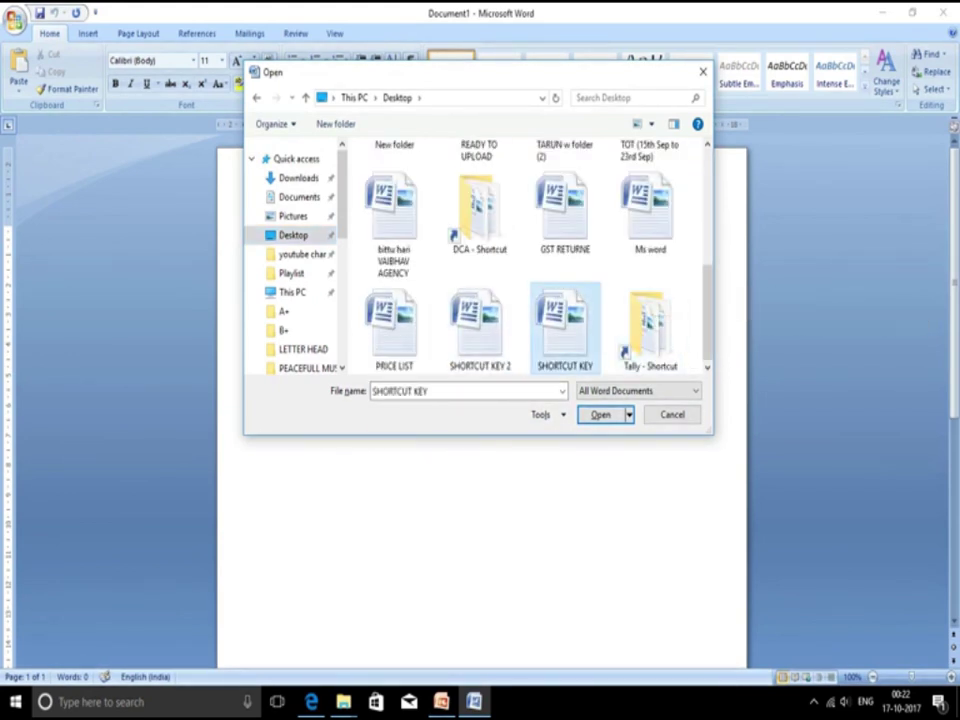
key("Return")
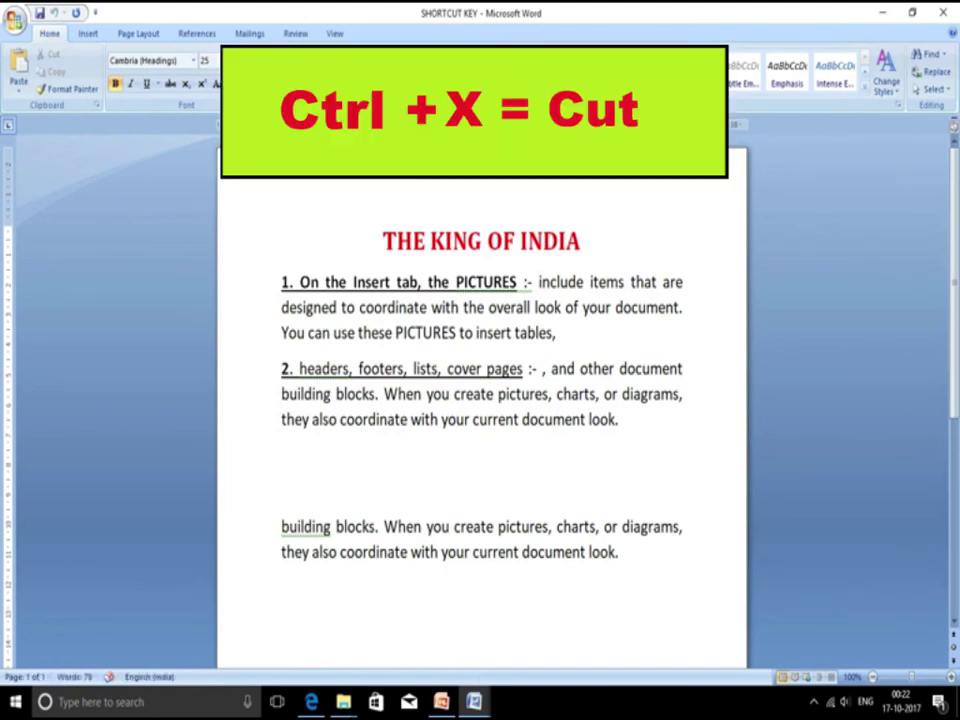
Cut paragraph 2 and paste it on the empty line after the last paragraph.
left_click_drag(619, 419, 281, 368)
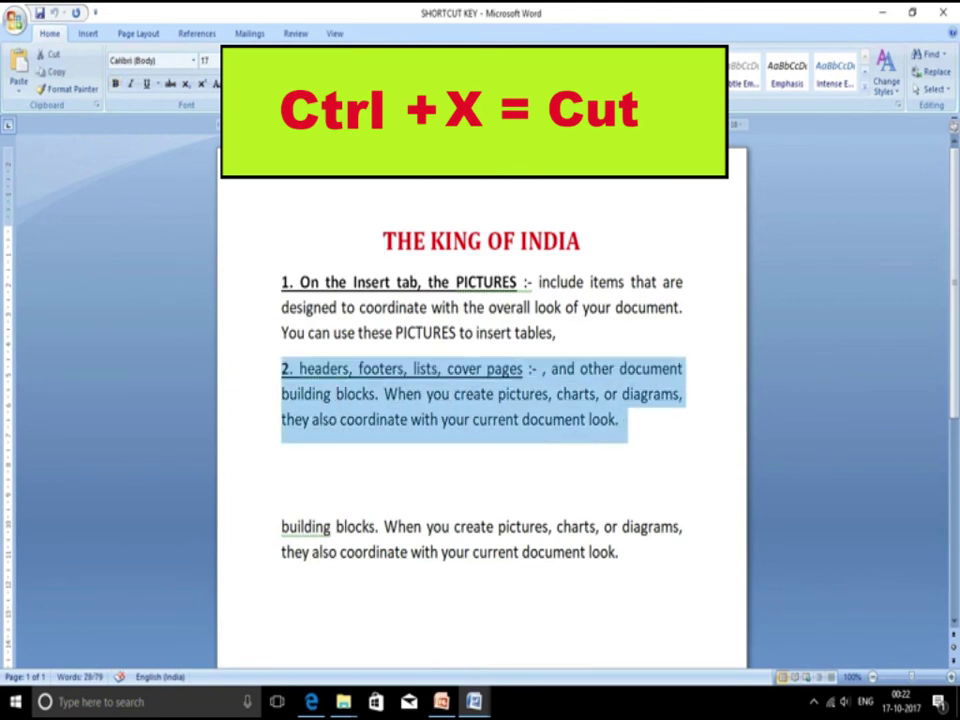
key("ctrl+x")
left_click(281, 500)
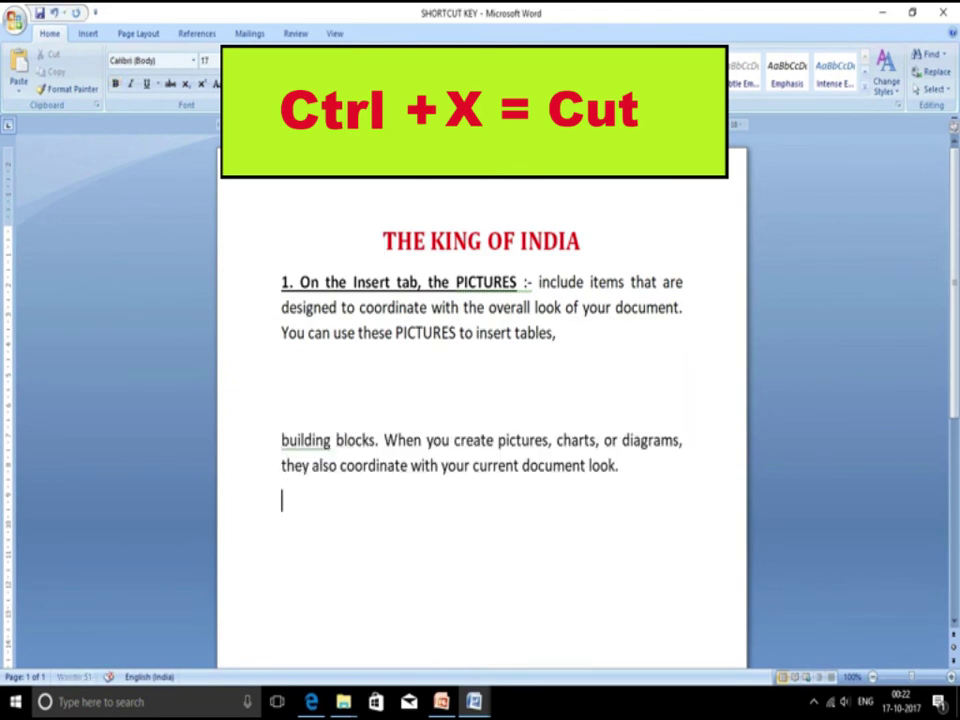
key("ctrl+v")
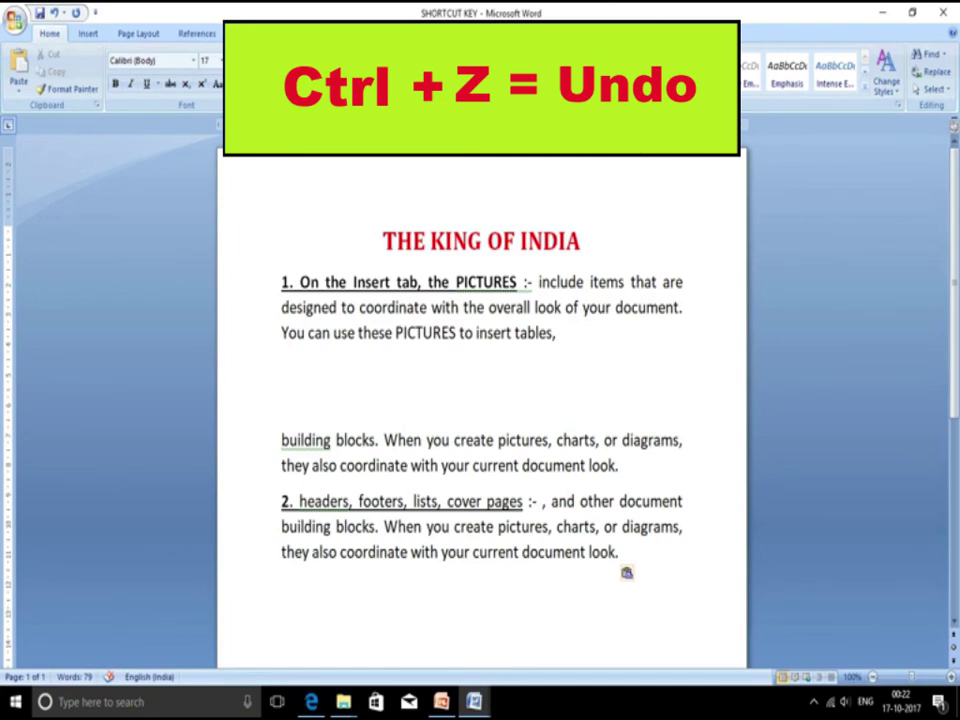
key("ctrl+z")
key("ctrl+z")
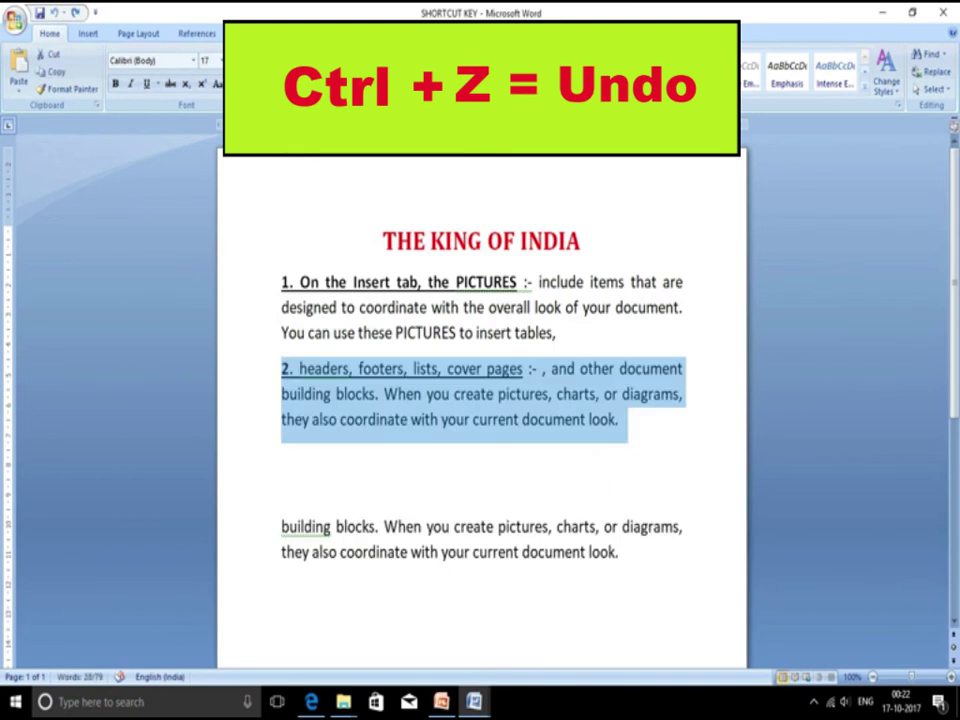
key("ctrl+y")
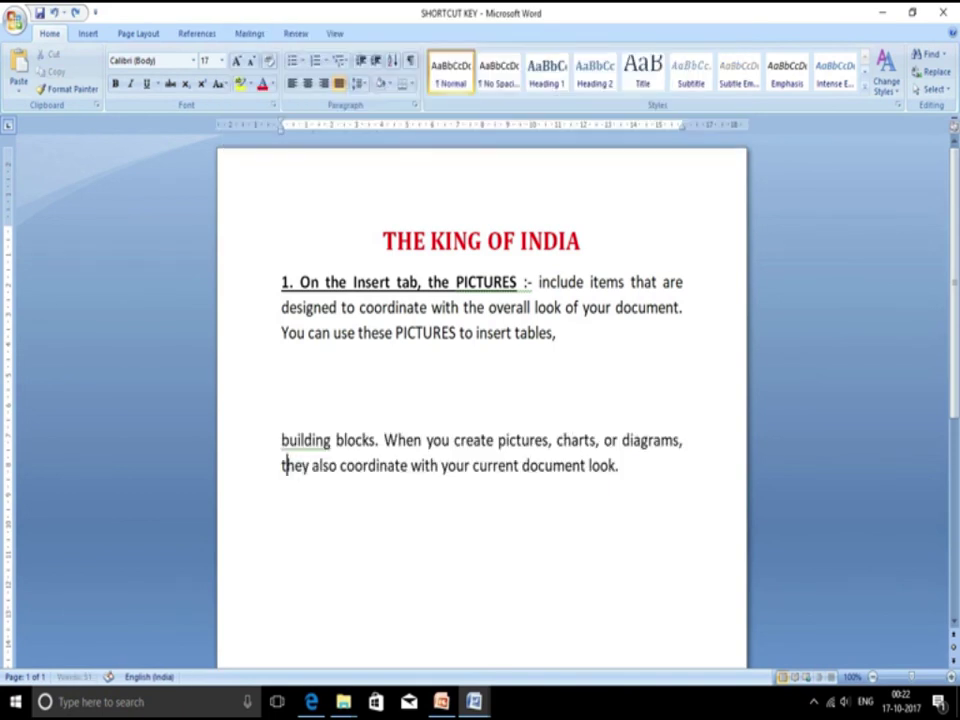
key("ctrl+y")
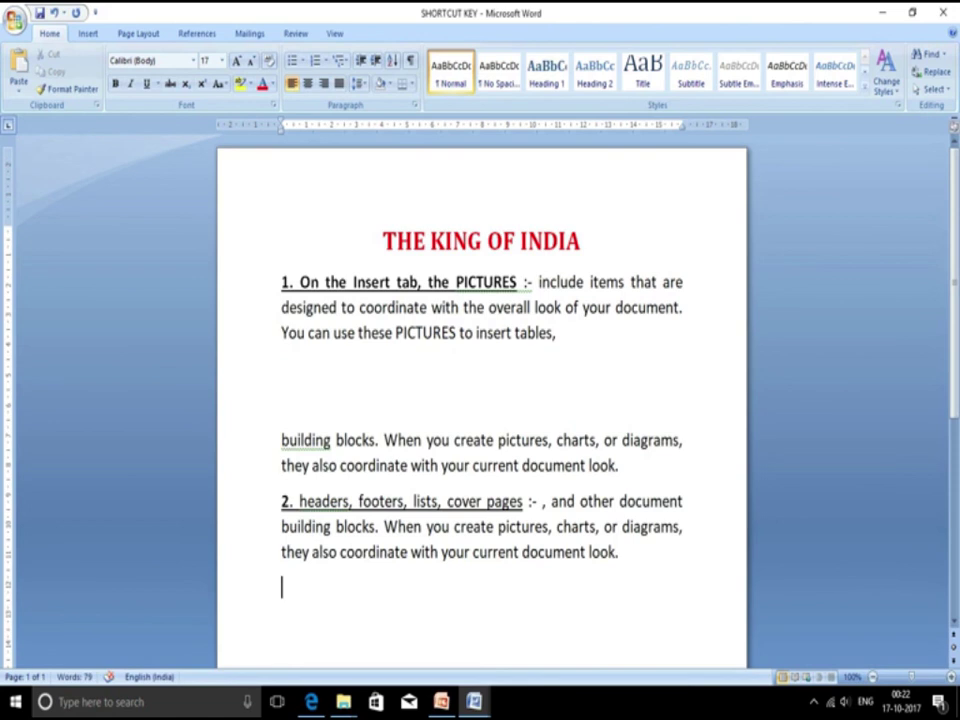